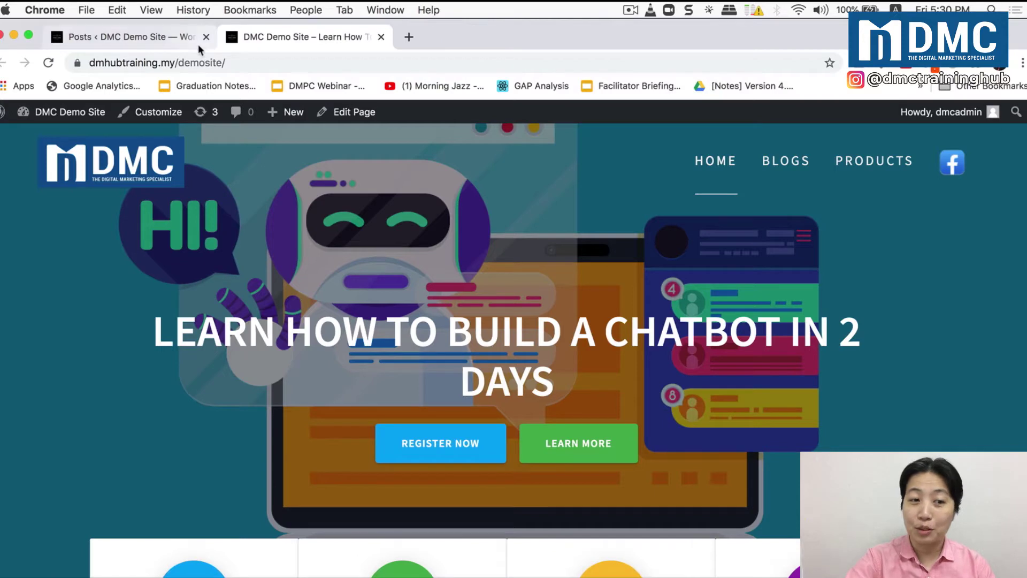
Step: Switch to the 'Posts ‹ DMC Demo Site' browser tab to show the WordPress Posts list
left_click(141, 44)
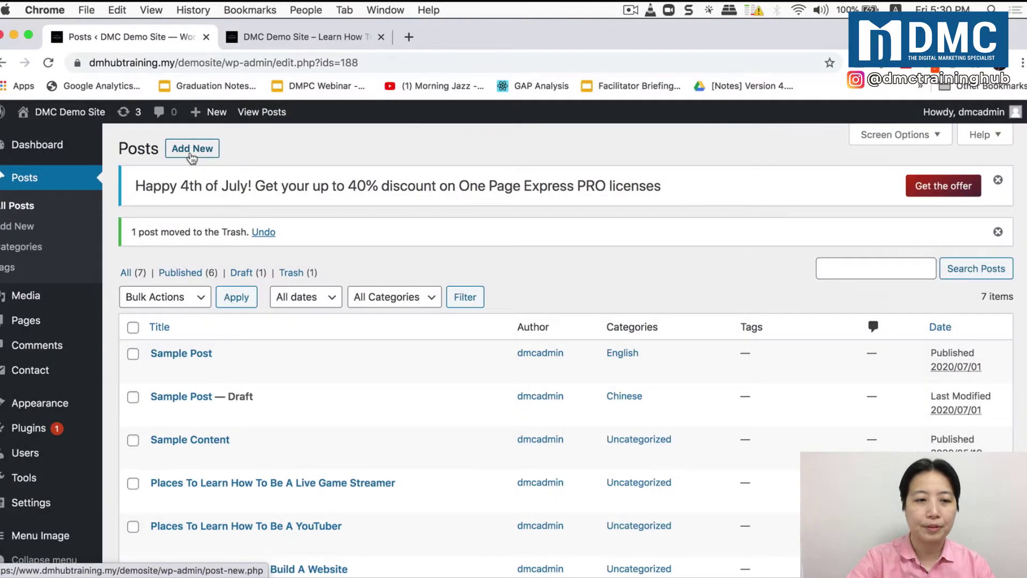
Step: Start a blank new post from the Posts page
left_click(191, 150)
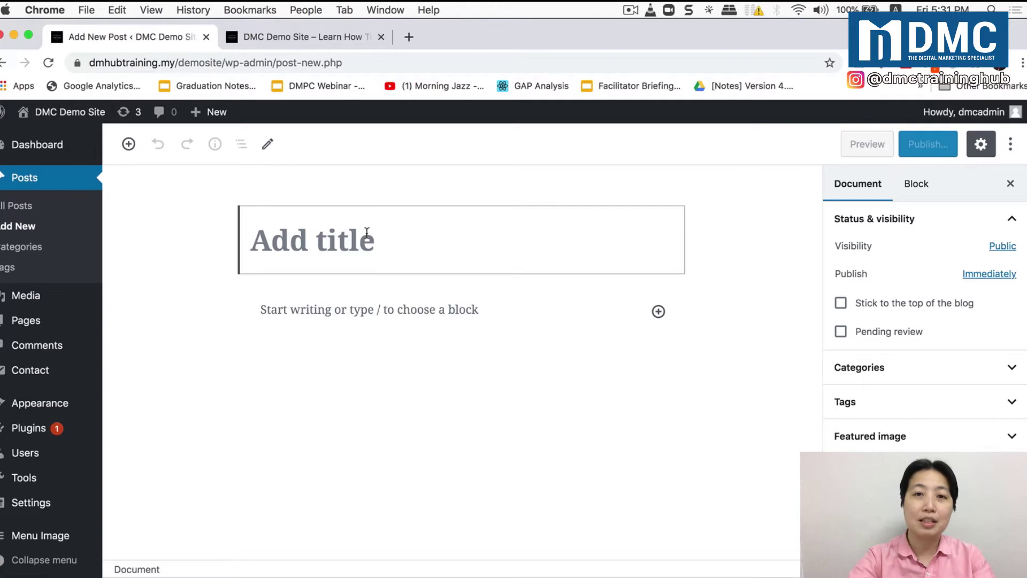
Step: Title the post 'The Sample Blog' and add paragraphs 'This sentence' and 'This is sentence number 2'
type("The")
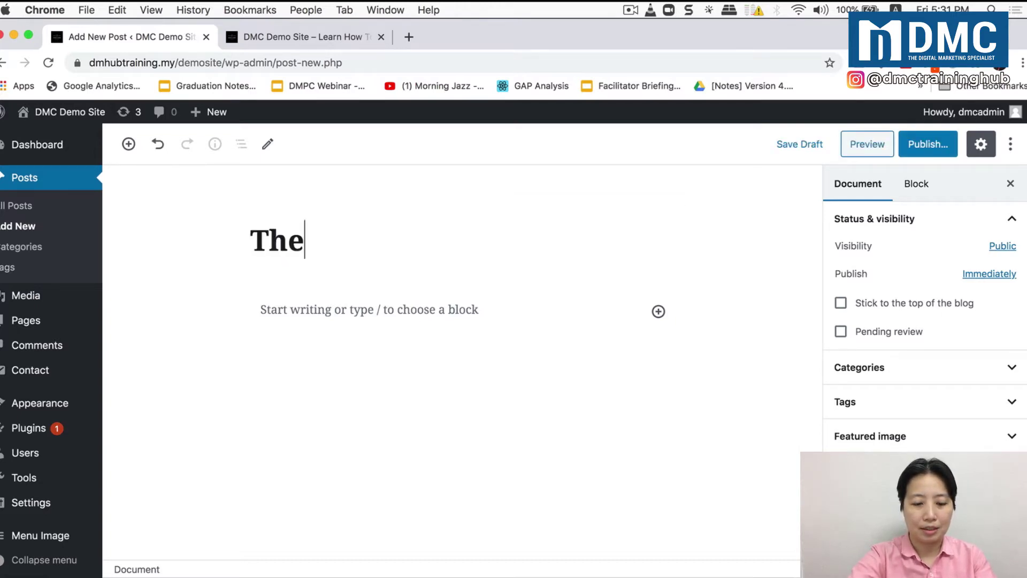
type(" Sample Bl")
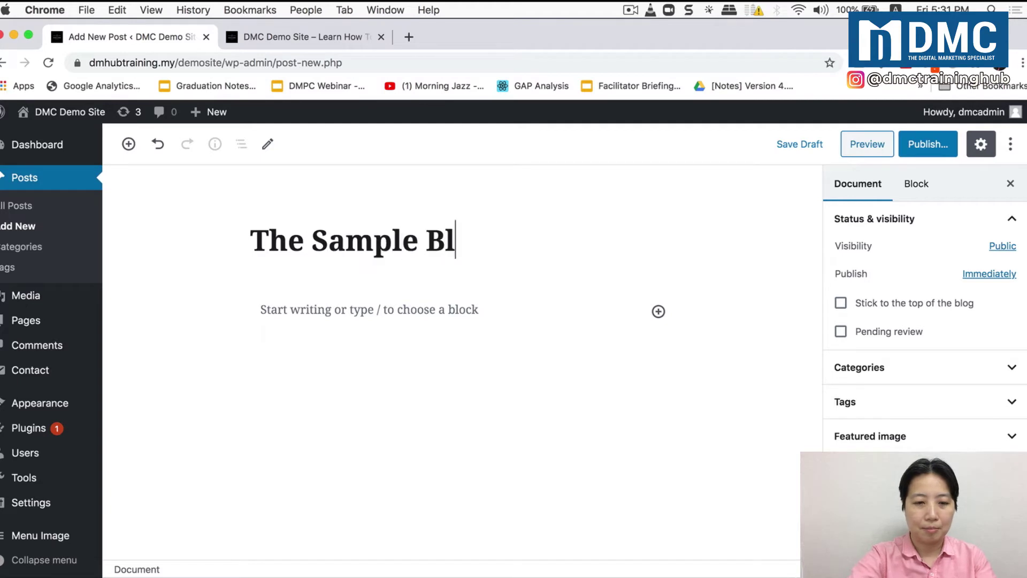
type("og")
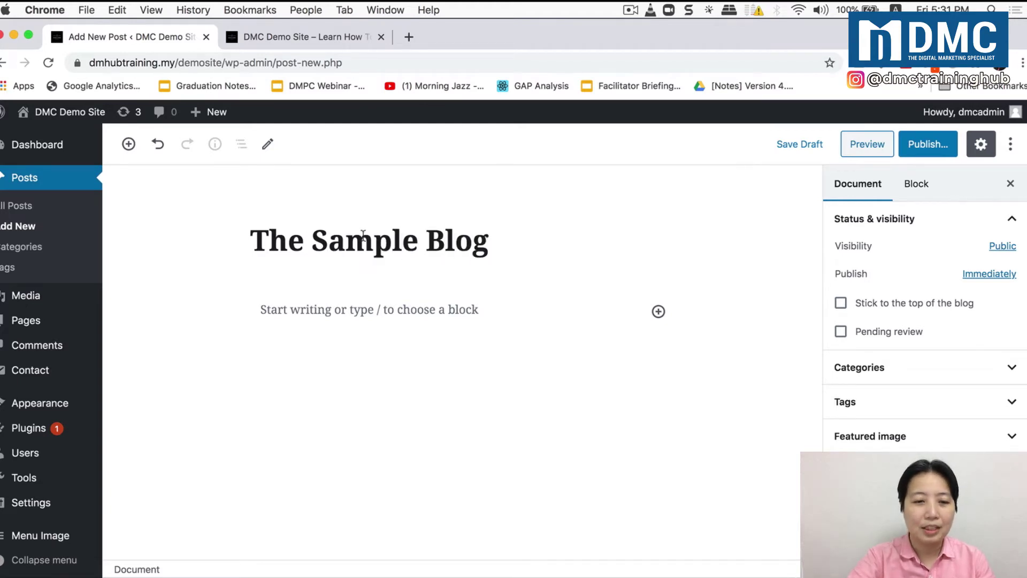
left_click(368, 308)
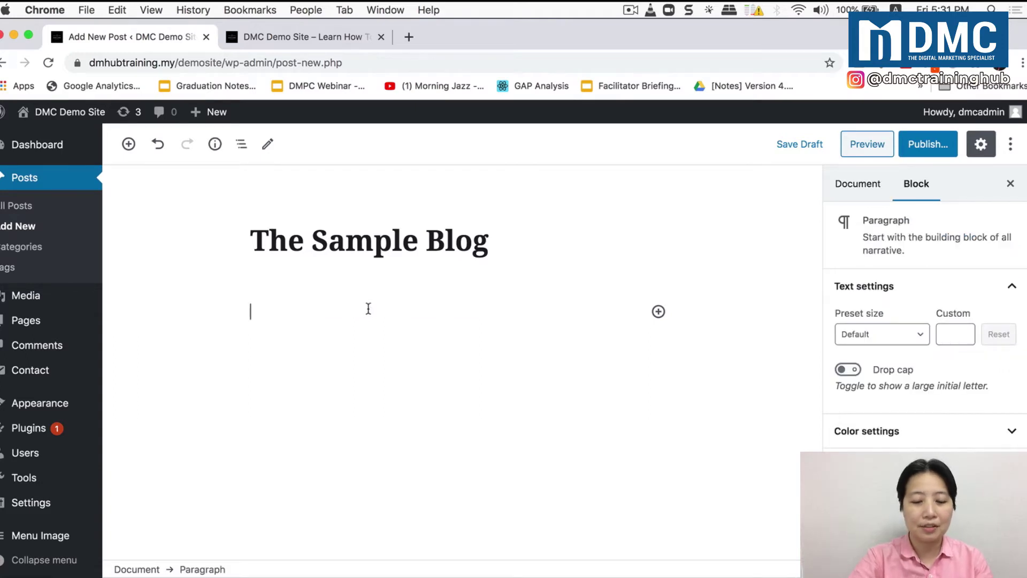
type("Th")
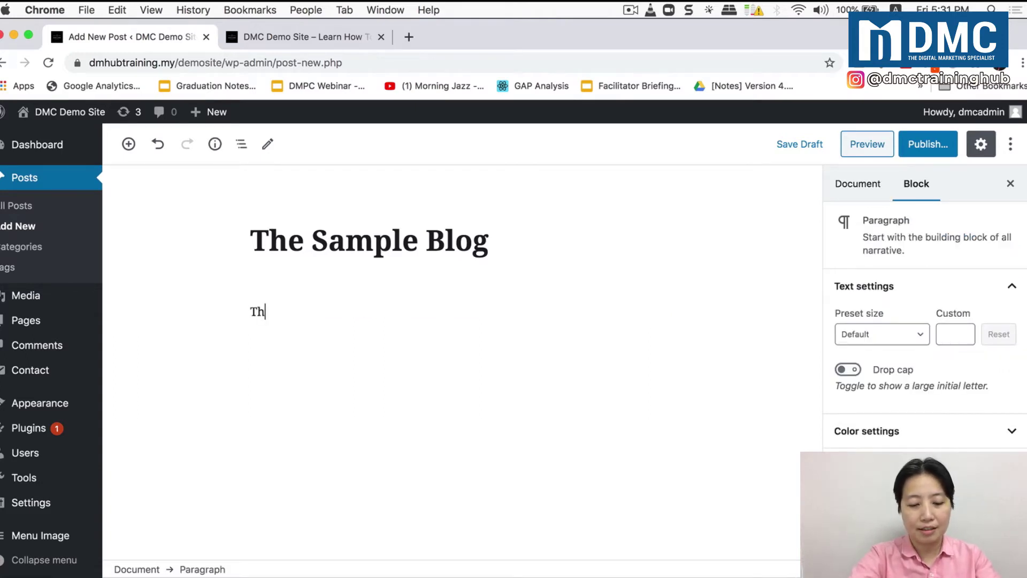
type("is sentence")
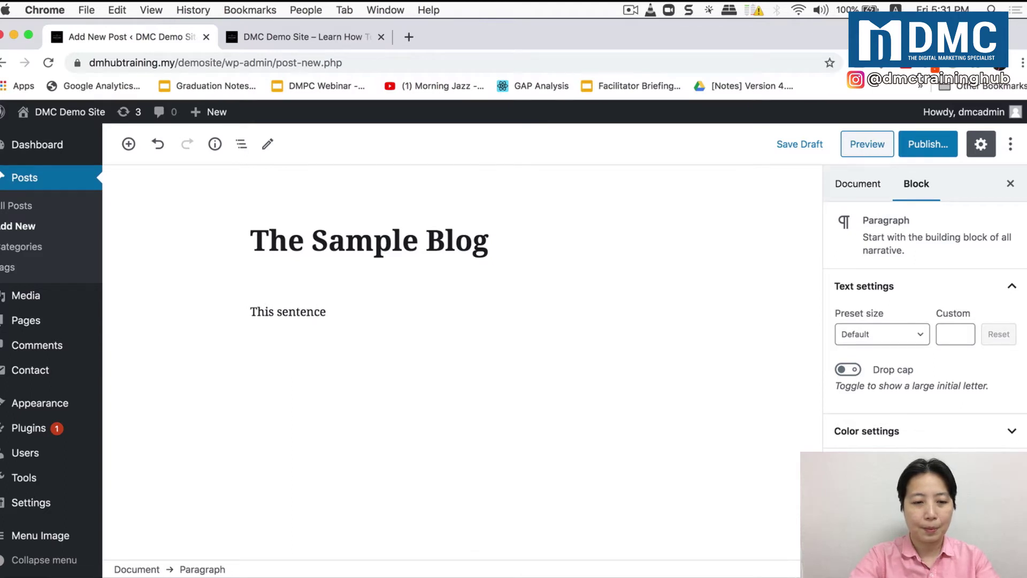
key("Return")
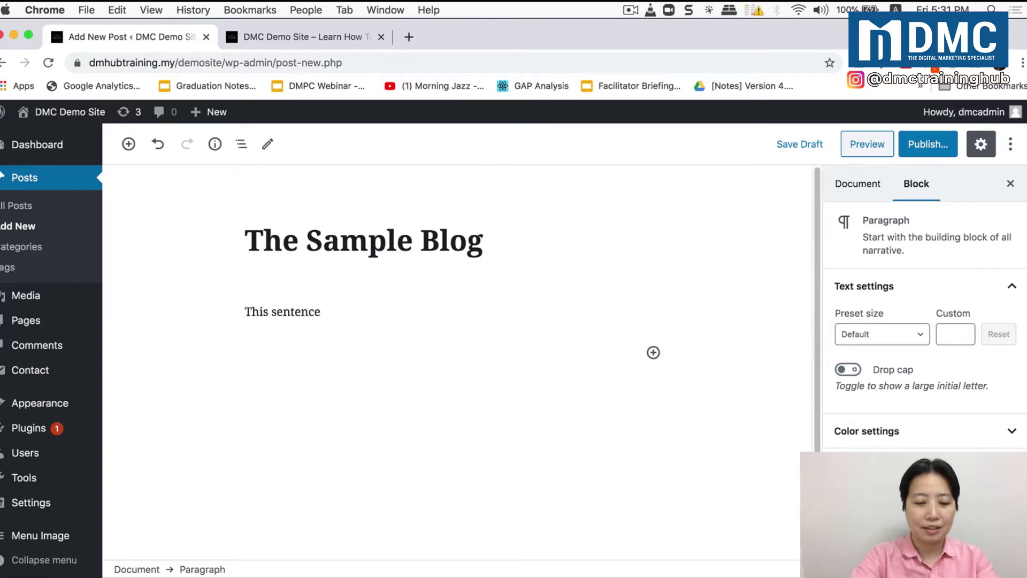
type("This i")
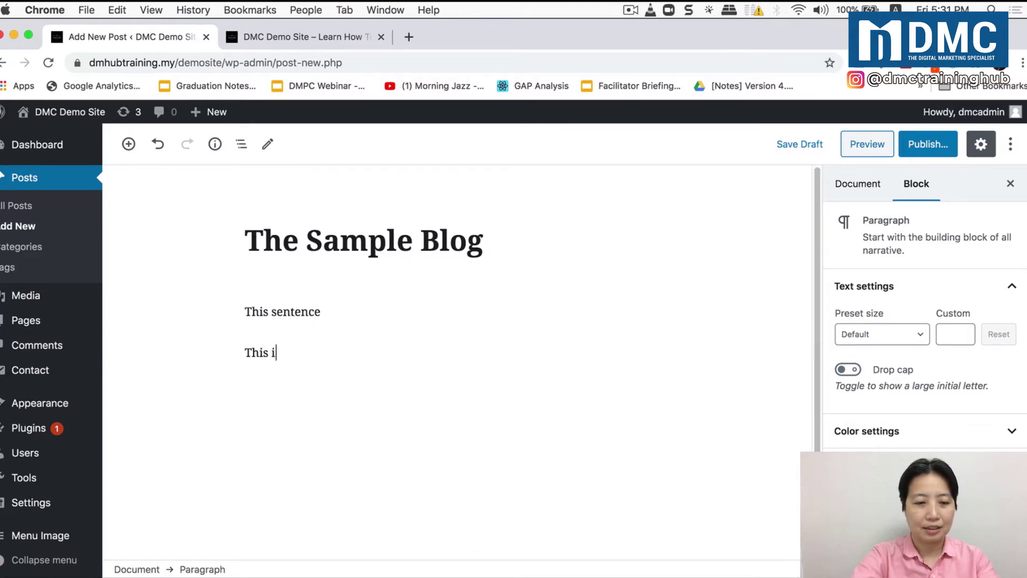
type("s sentence number 2")
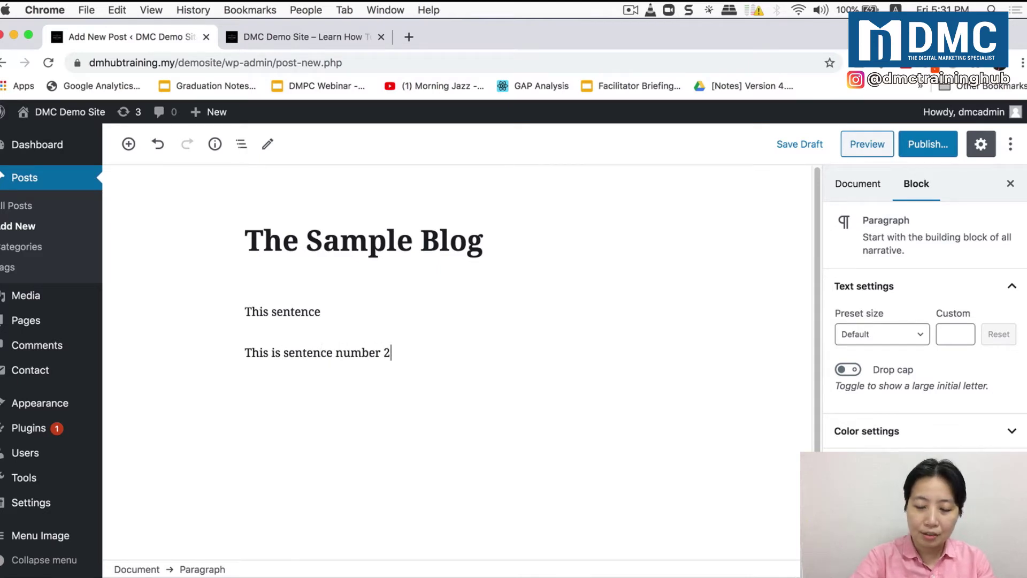
key("Return")
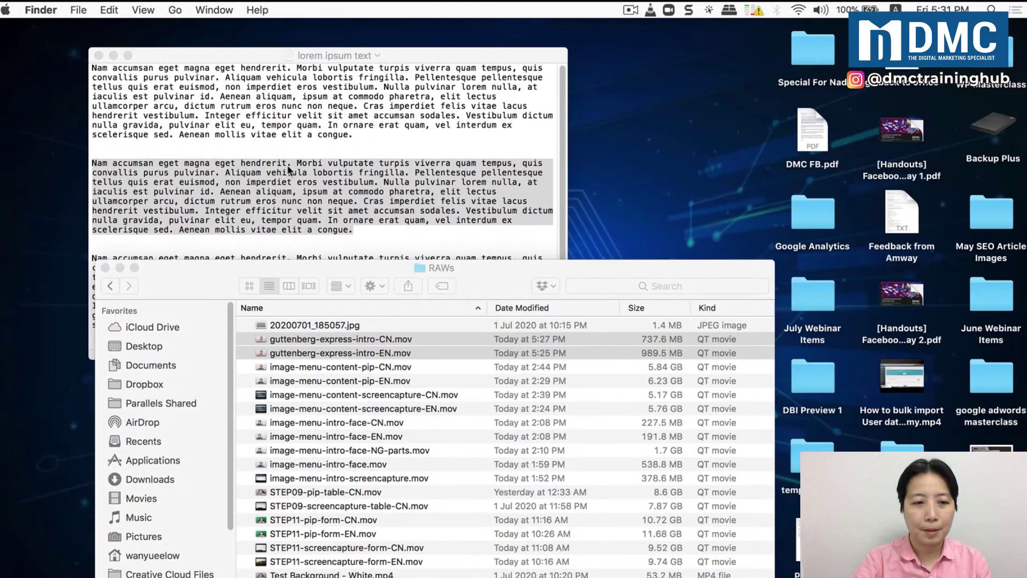
Step: Paste the second lorem ipsum paragraph from the TextEdit document into the post
left_click(288, 170)
left_click_drag(367, 238, 77, 161)
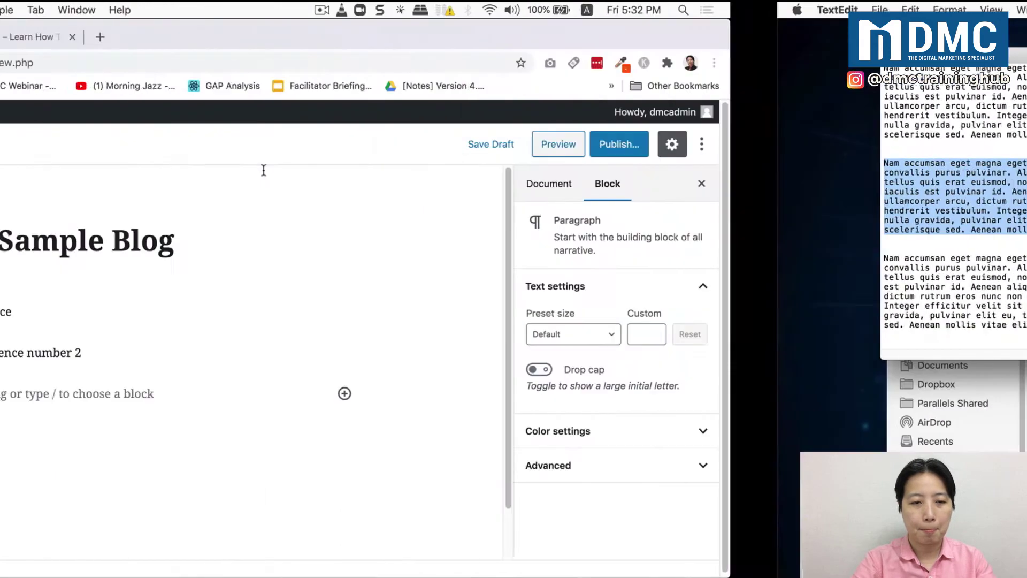
key("super+v")
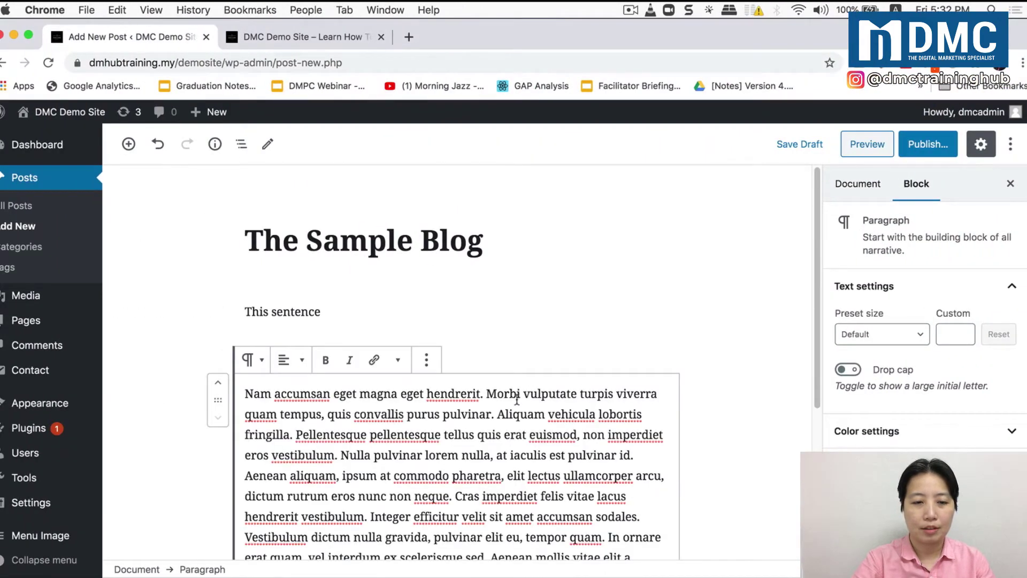
Step: Add an empty block after the lorem ipsum paragraph and browse the block inserter's list
scroll(546, 422, "down", 5)
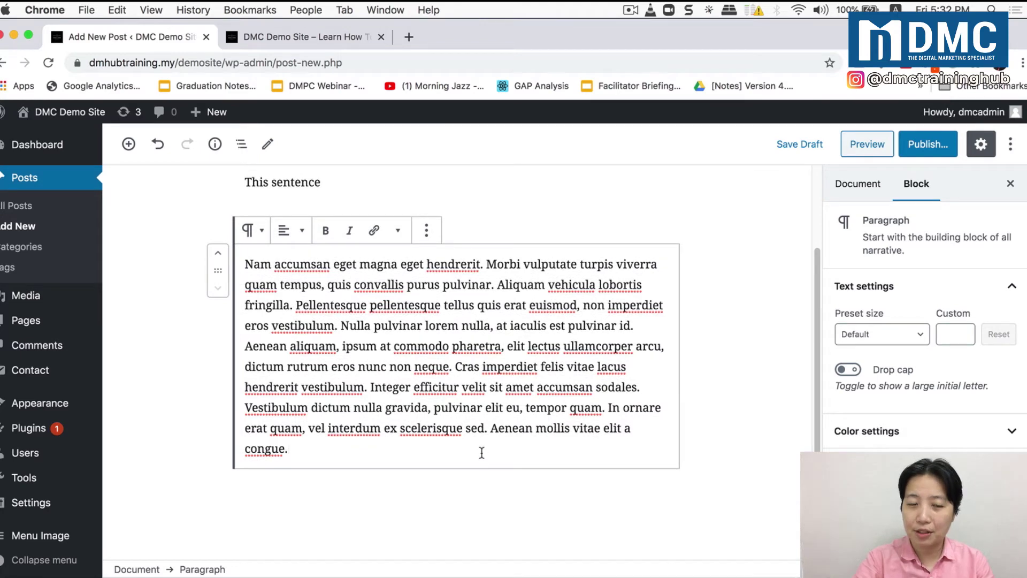
key("Return")
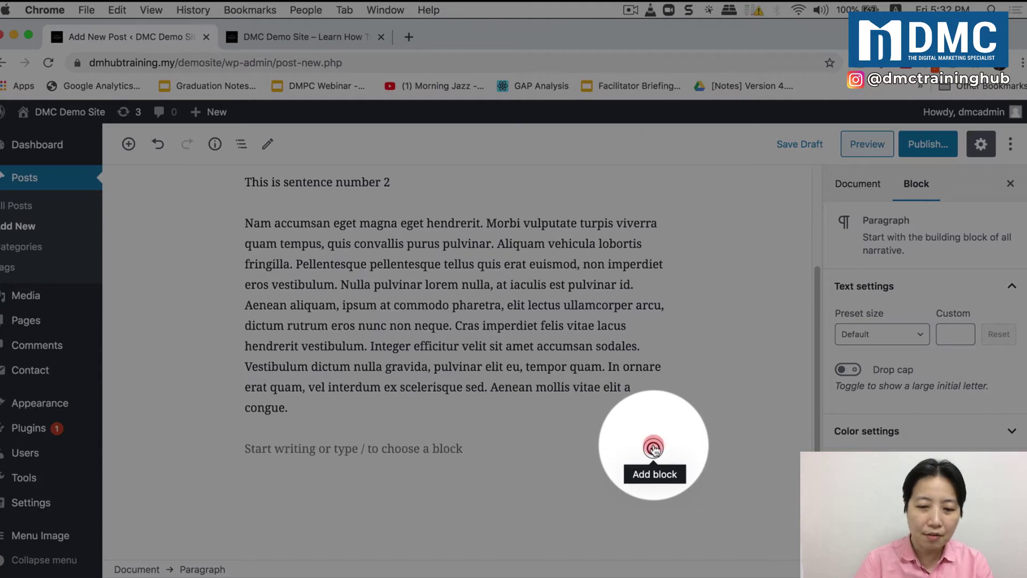
left_click(654, 448)
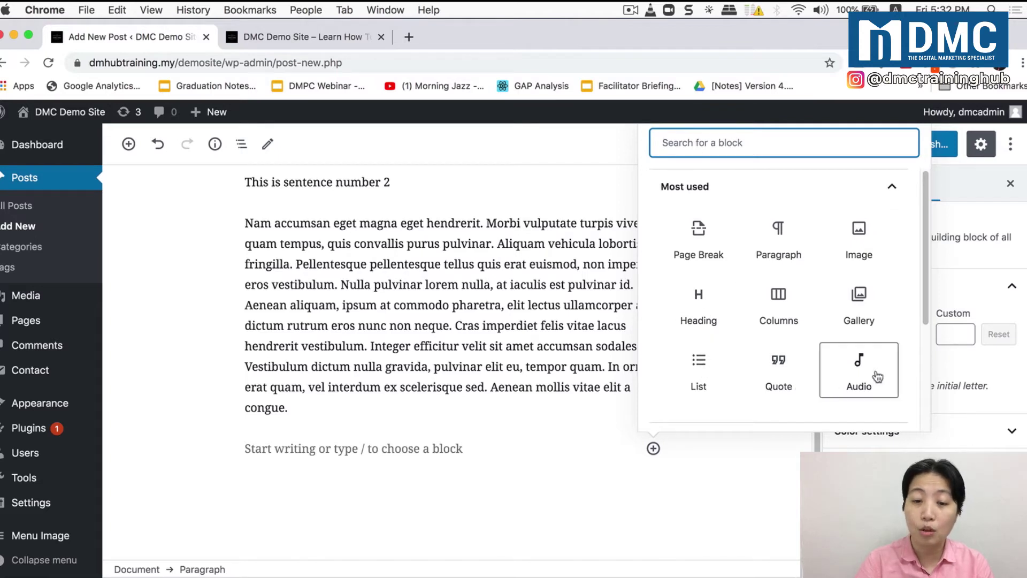
scroll(845, 355, "down", 3)
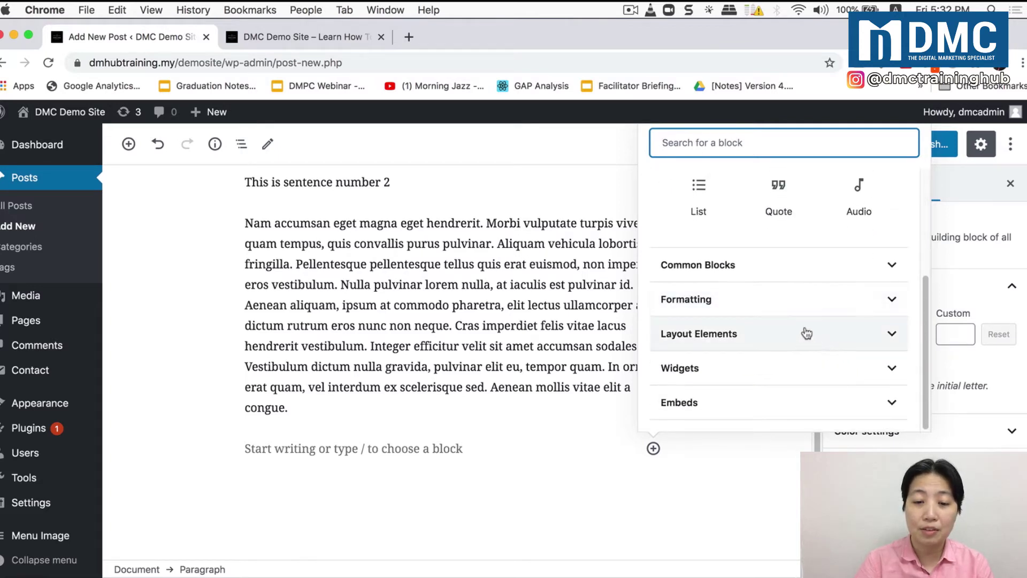
scroll(809, 328, "up", 3)
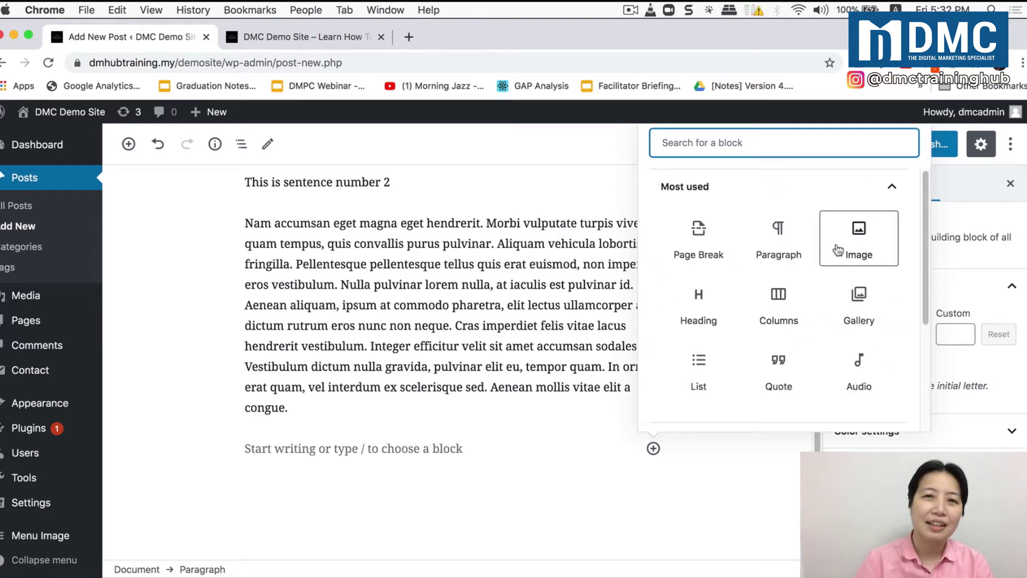
Step: Insert an Image block and upload chatbot-training-malaysia-1.jpg into it
left_click(862, 243)
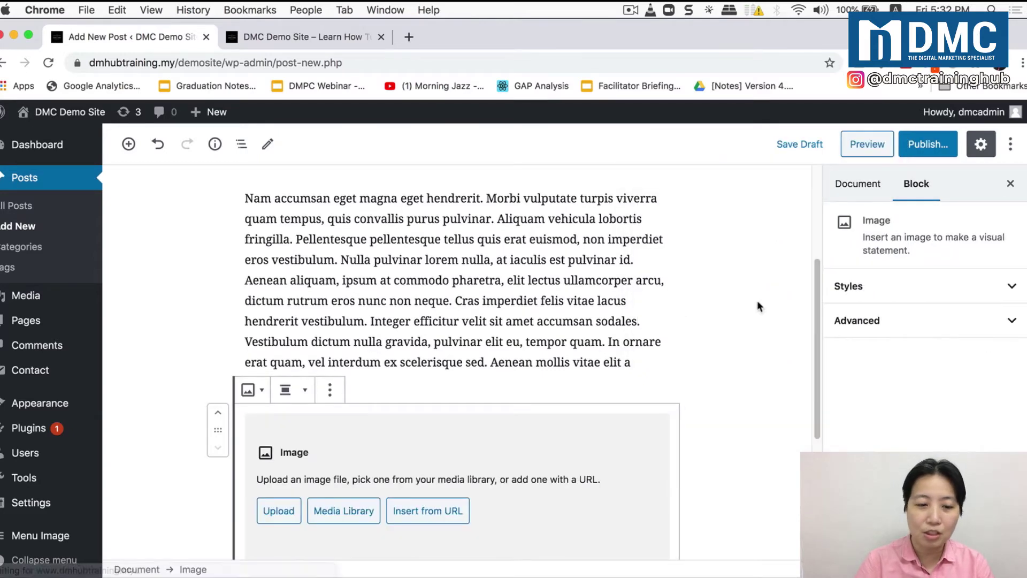
left_click(279, 511)
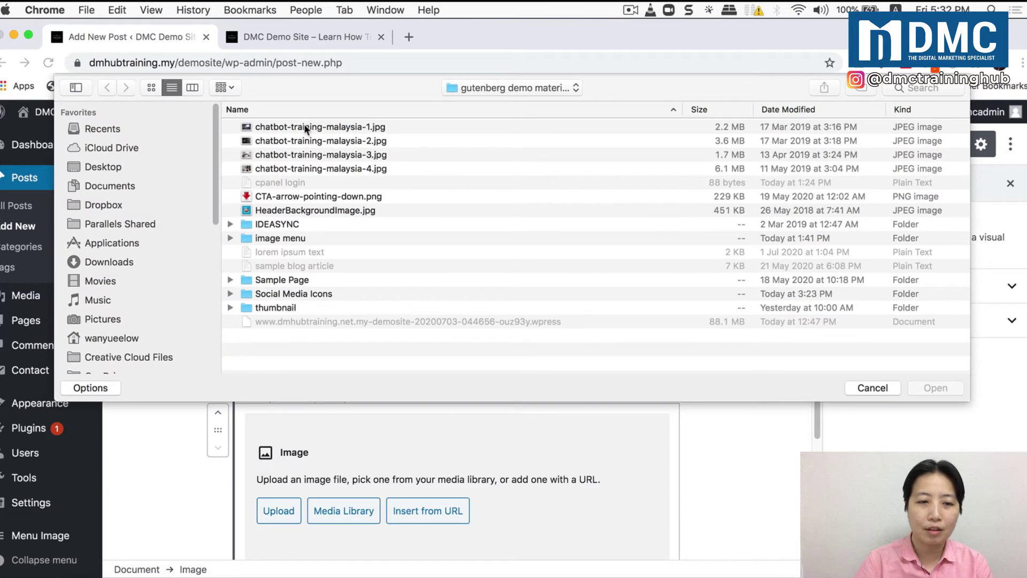
double_click(305, 127)
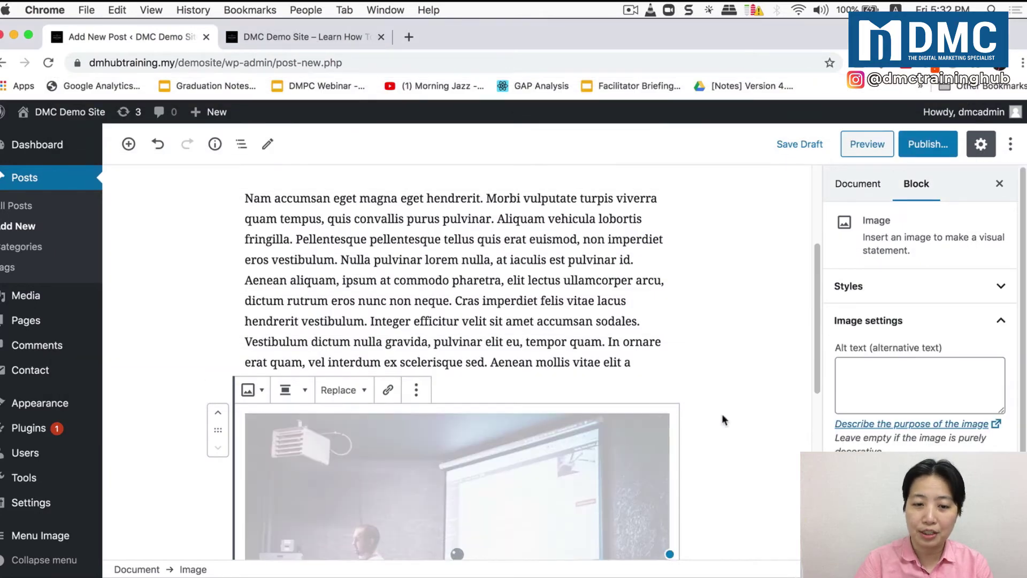
scroll(723, 420, "down", 5)
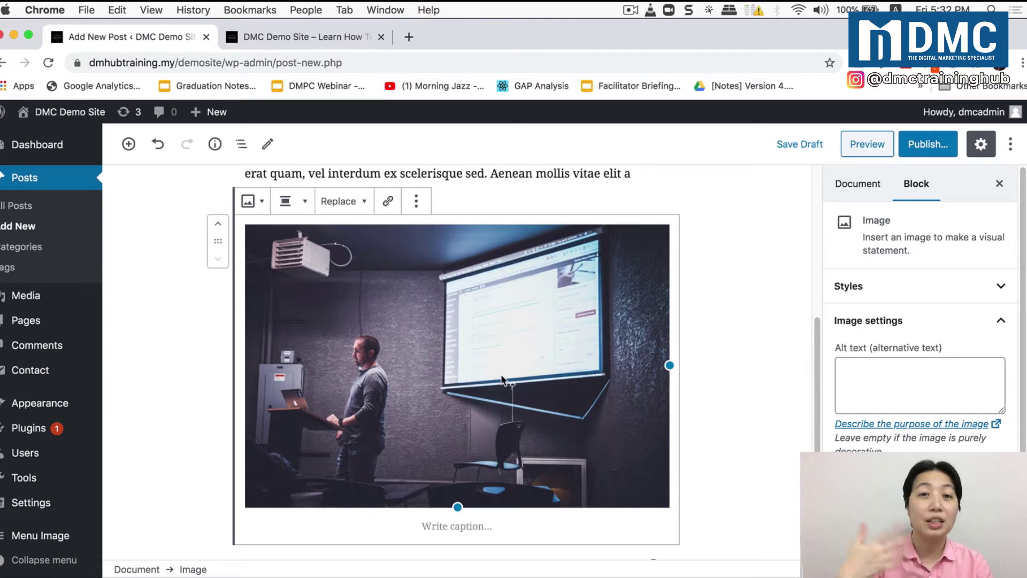
scroll(502, 380, "up", 1)
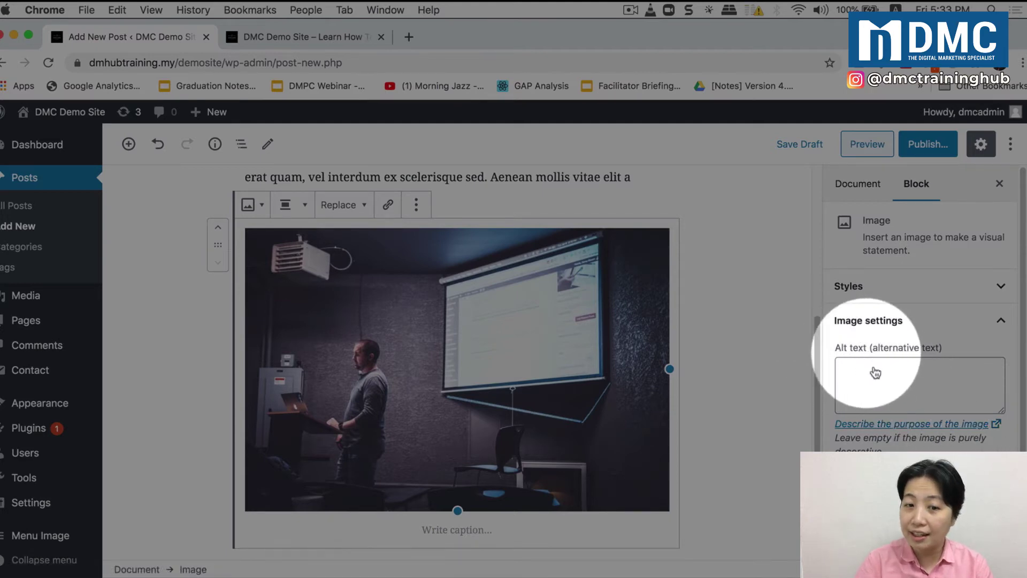
scroll(877, 369, "down", 5)
Step: Set the image size to Thumbnail and apply the Rounded style
left_click(896, 389)
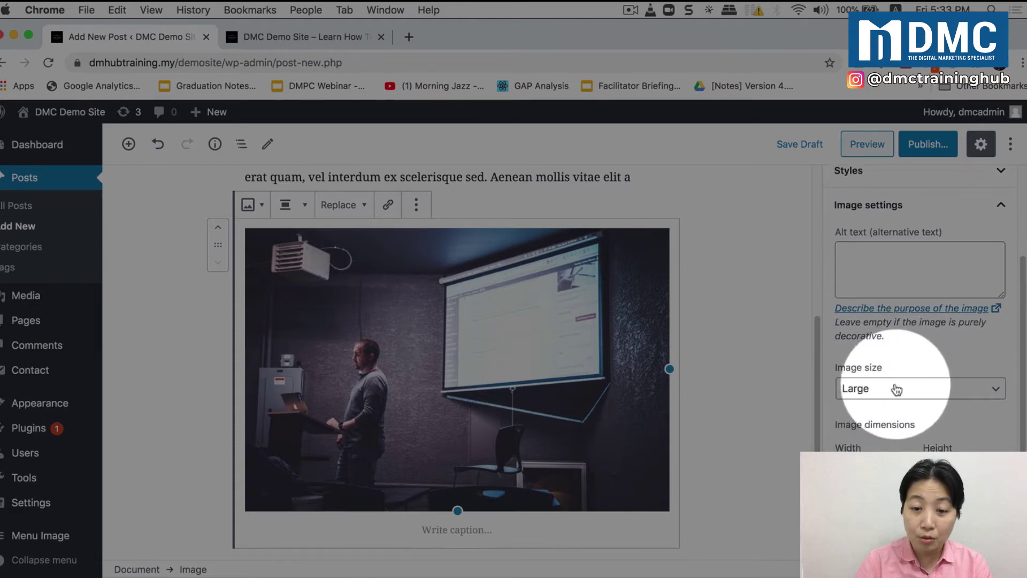
left_click(935, 381)
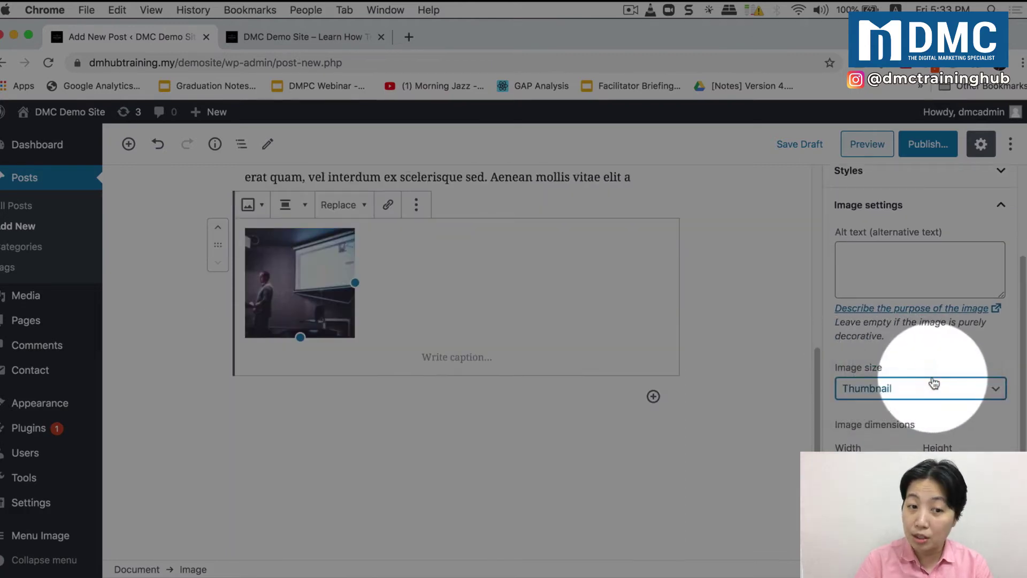
scroll(929, 380, "up", 4)
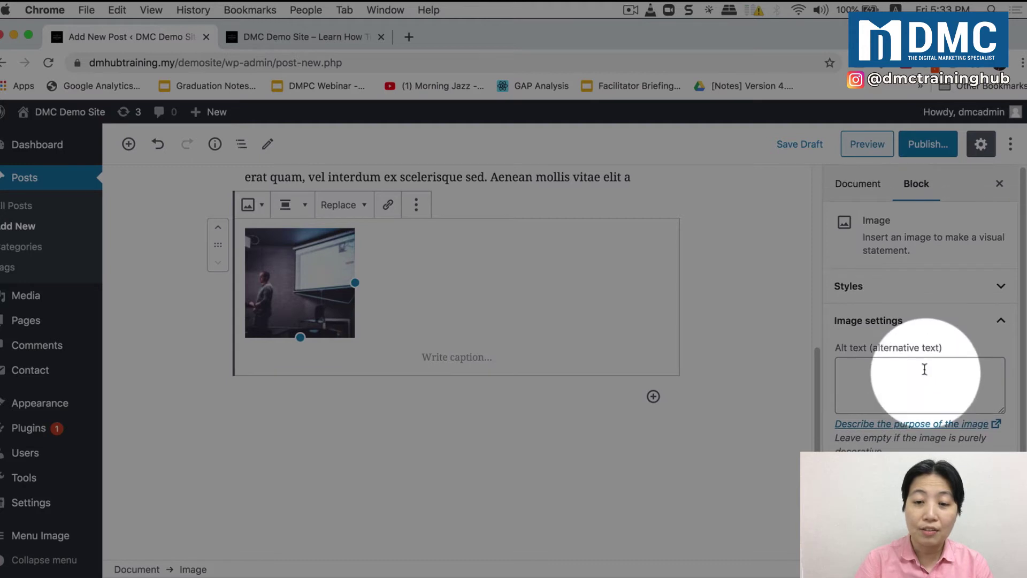
left_click(920, 291)
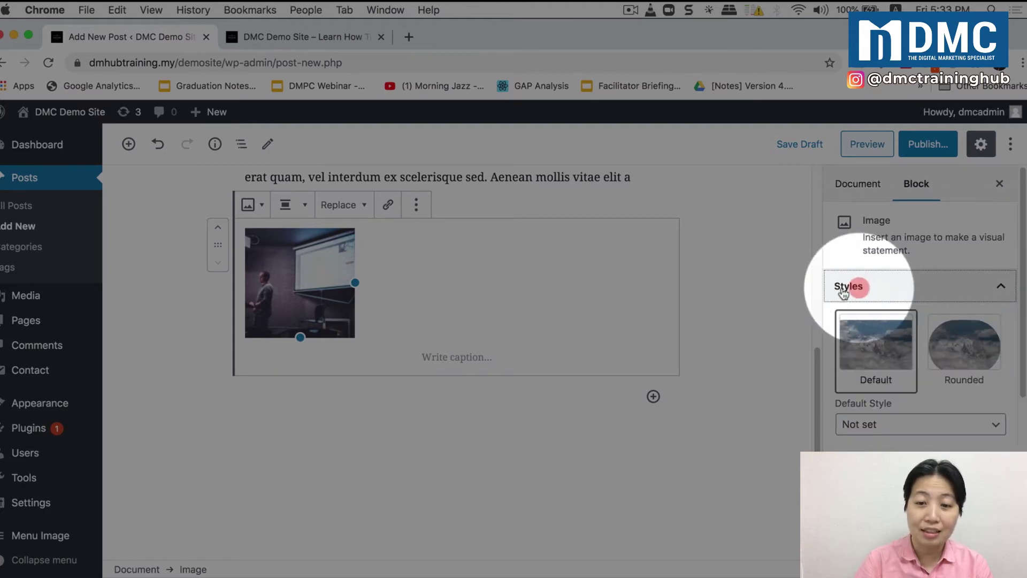
left_click(974, 367)
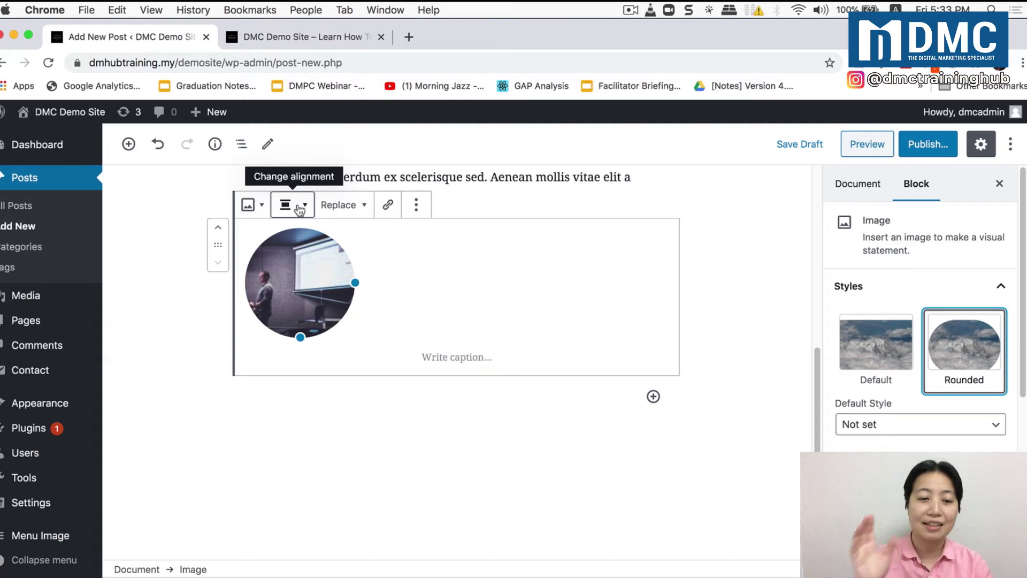
Step: Center the image and start a new paragraph below it
left_click(300, 209)
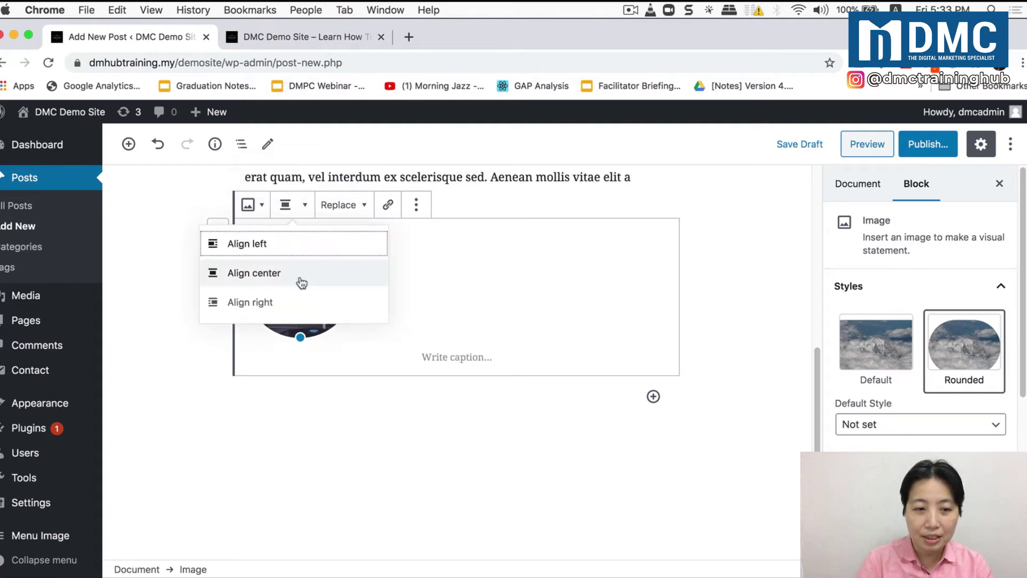
left_click(300, 276)
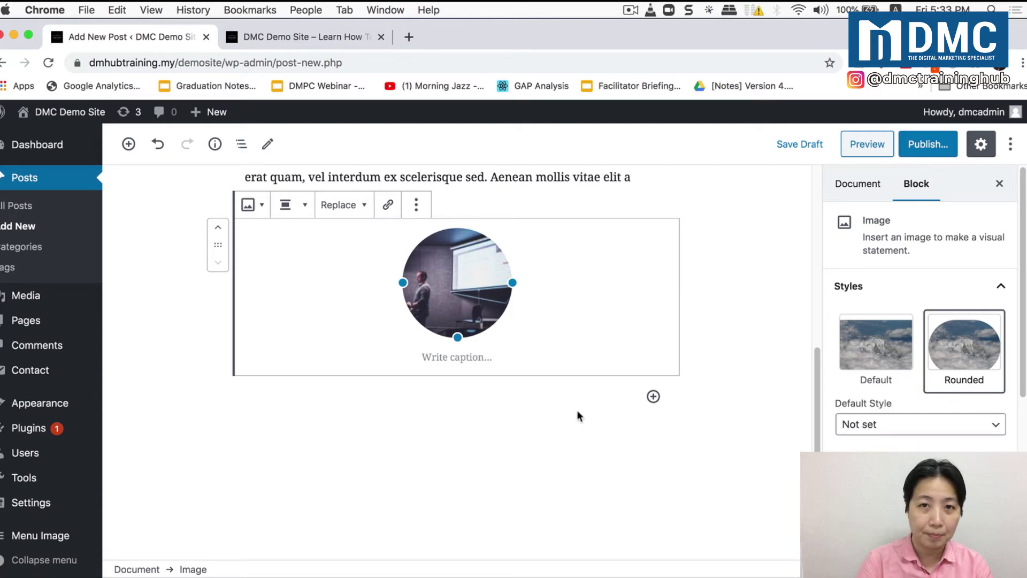
left_click(514, 401)
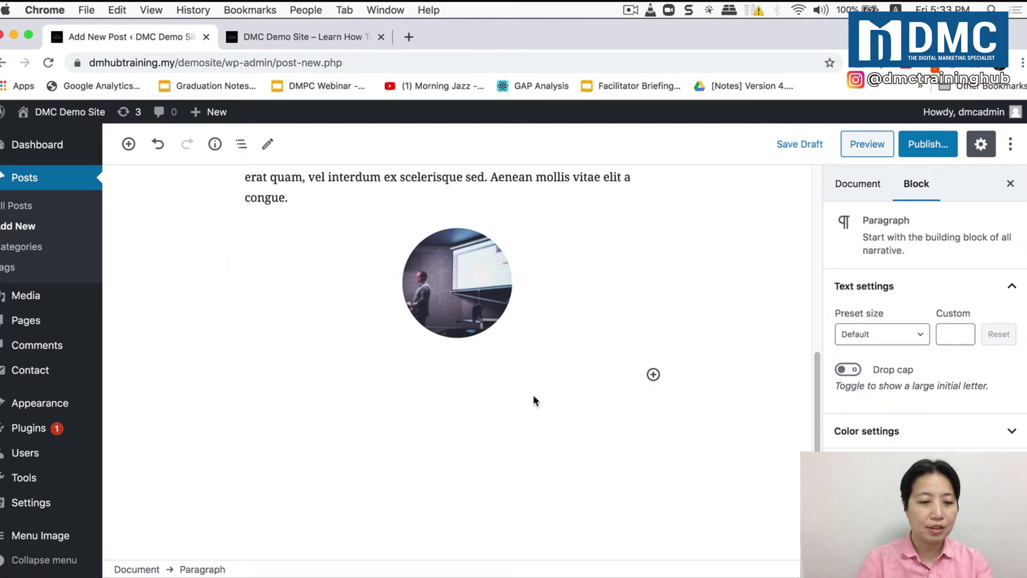
Step: Add the headline 'This is a new headline 2' and convert it to an H2 heading
type("This is ")
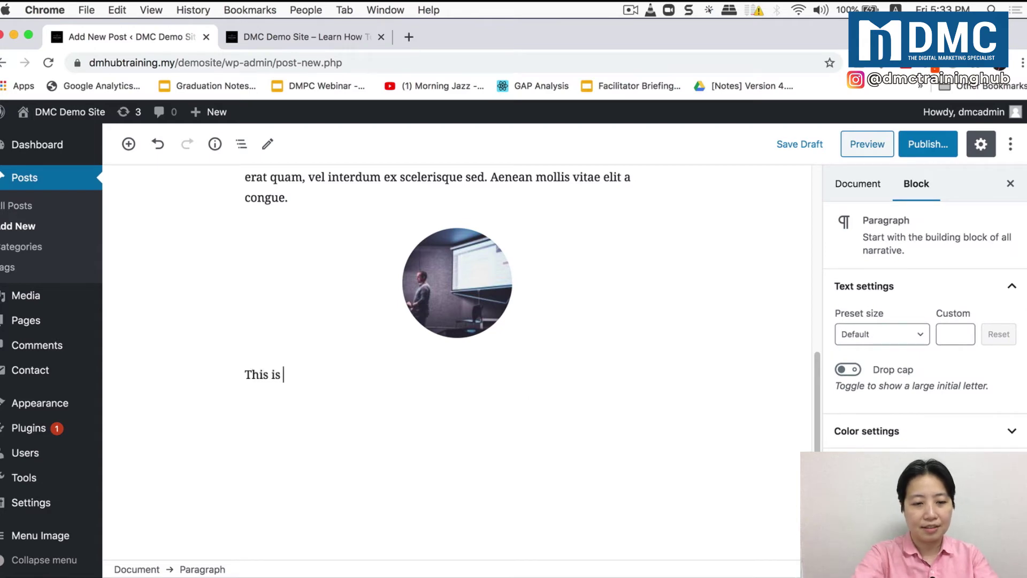
type("a new head")
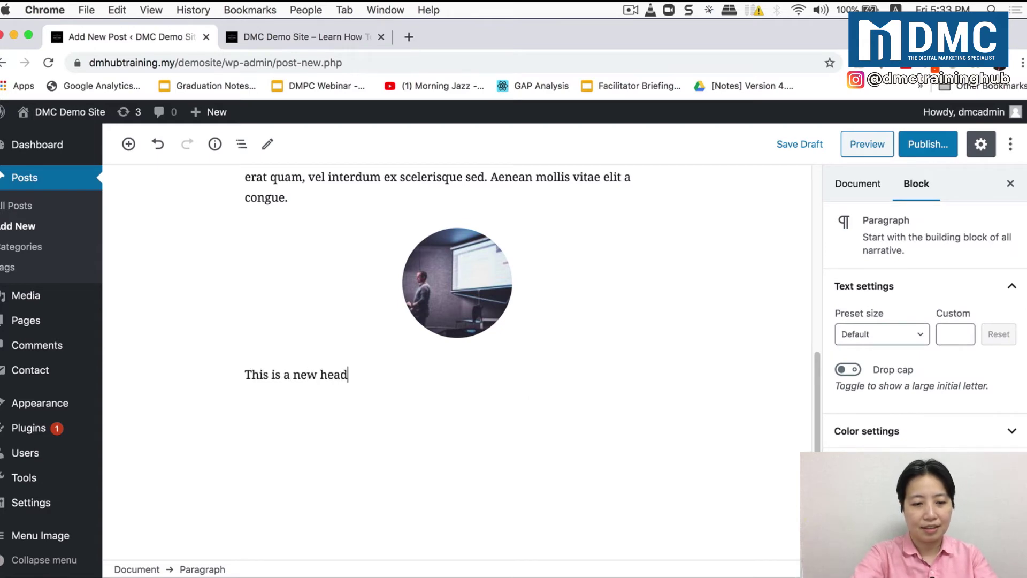
type("line 2")
key("Return")
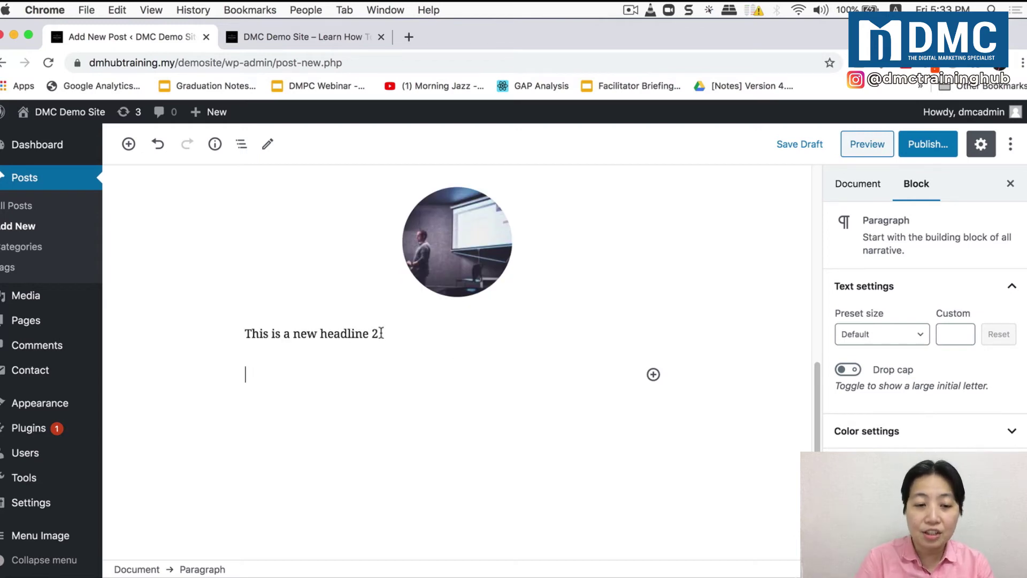
left_click_drag(380, 334, 241, 332)
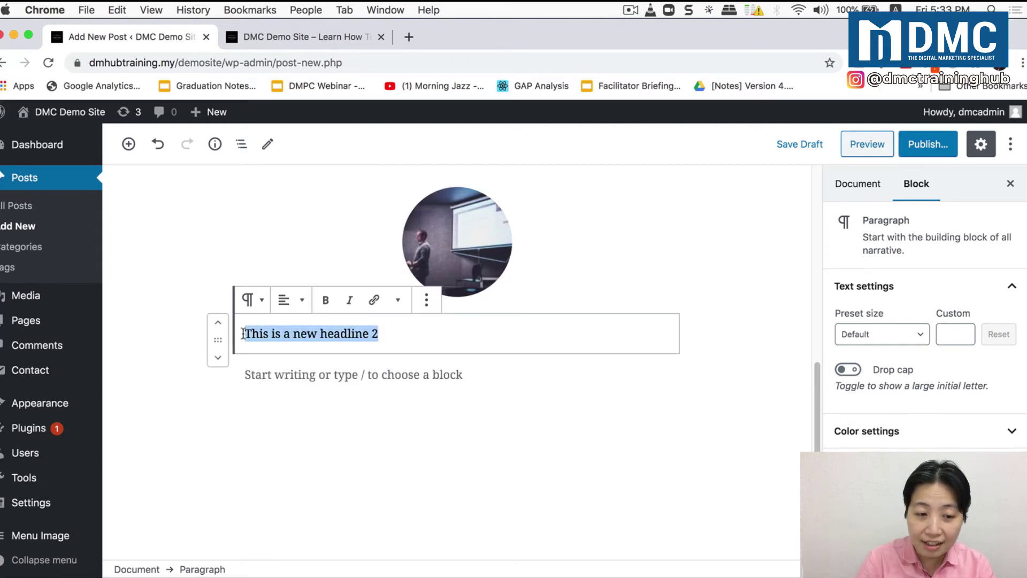
left_click(261, 305)
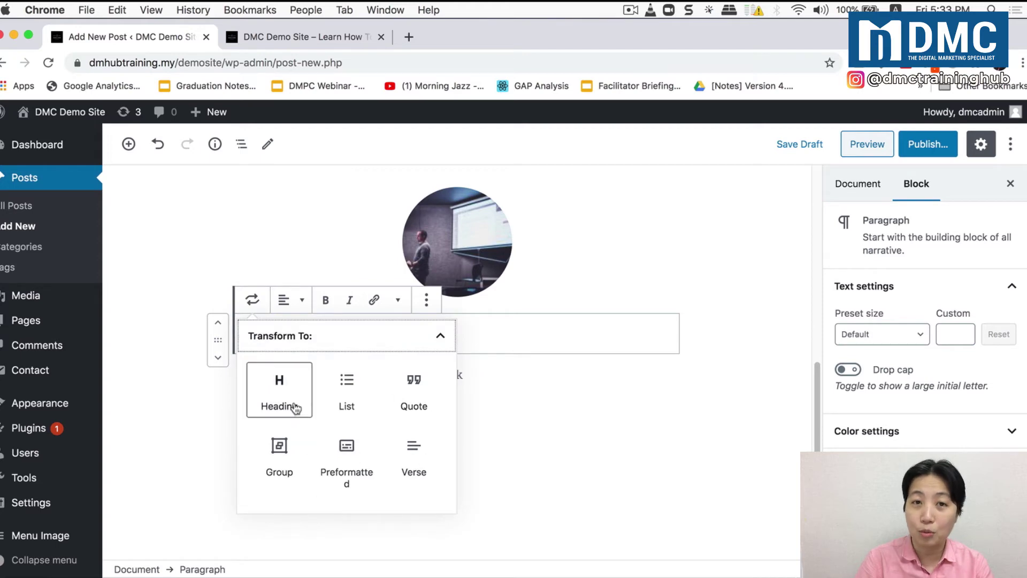
left_click(282, 390)
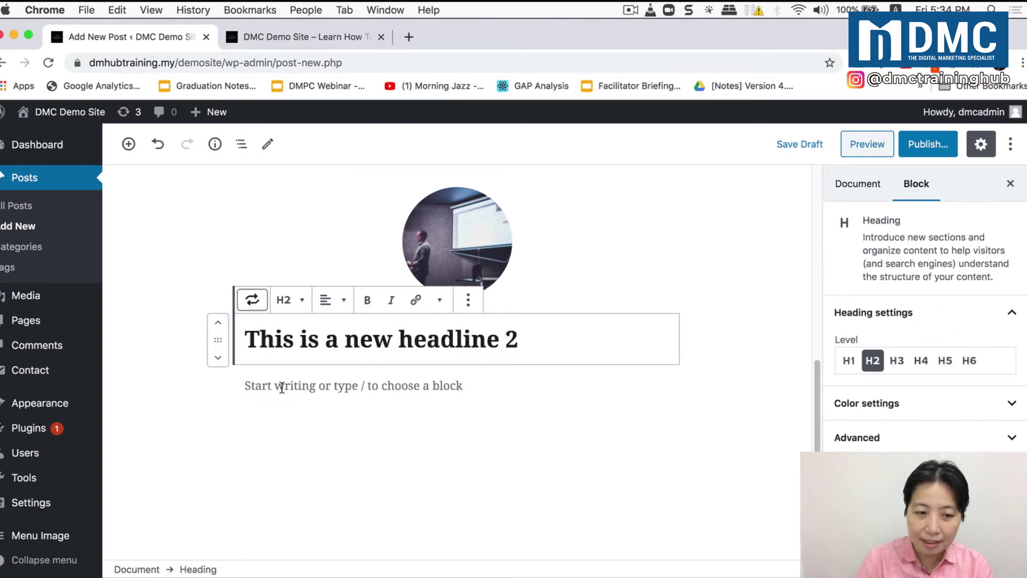
left_click(294, 301)
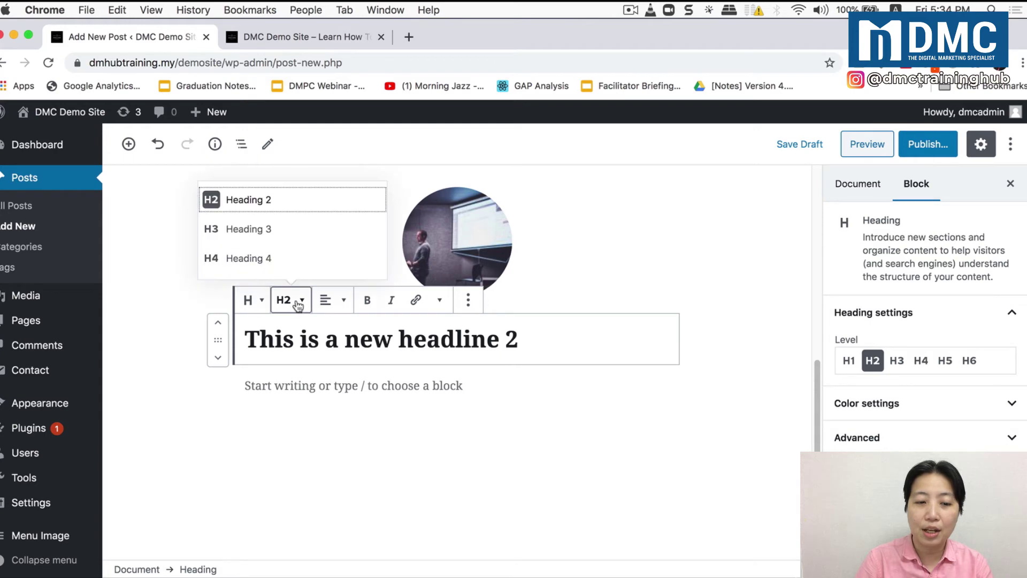
left_click(288, 207)
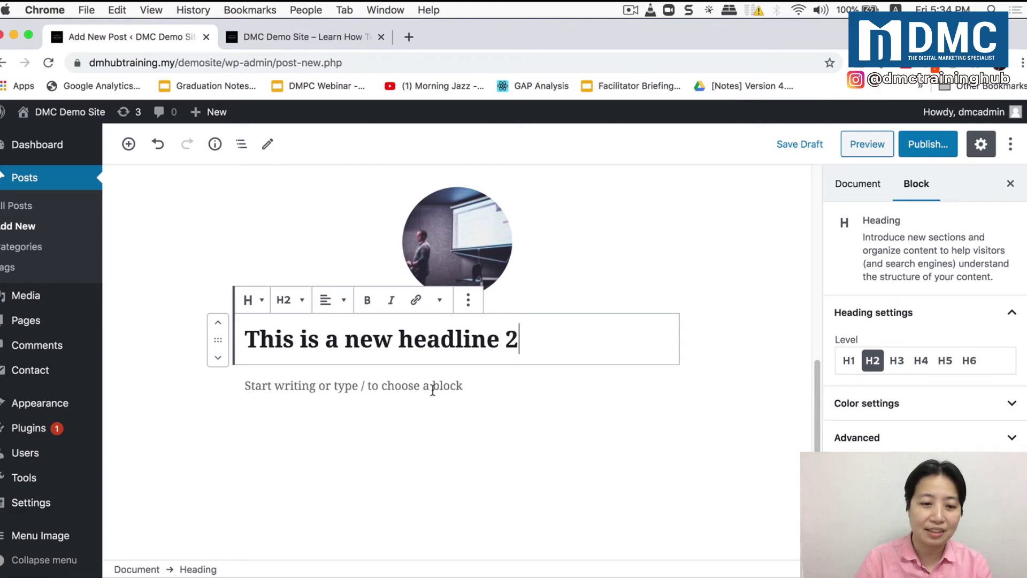
Step: Copy the second lorem ipsum paragraph from TextEdit and return to the editor
key("ctrl+Right")
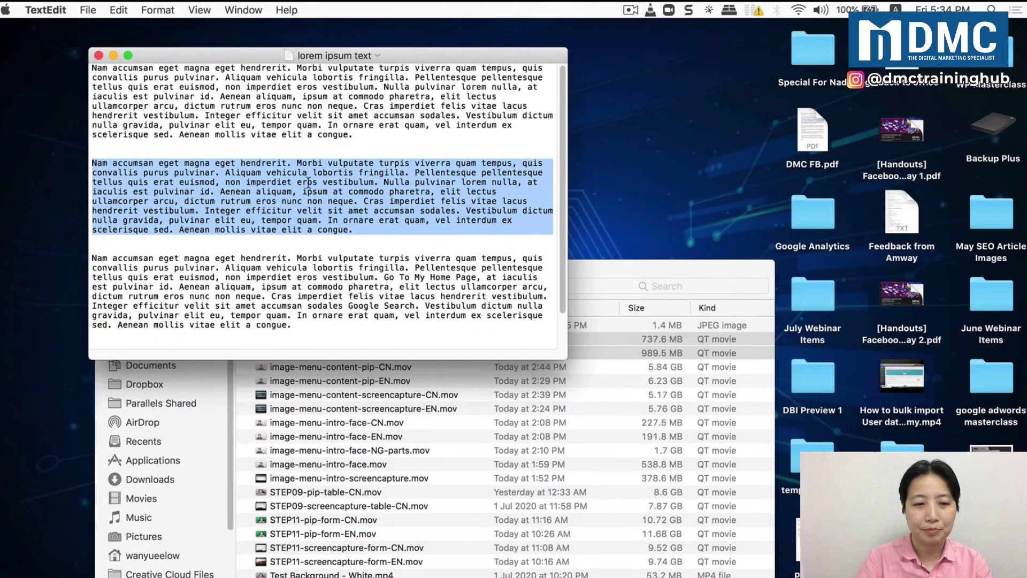
left_click(353, 231)
left_click_drag(353, 231, 22, 167)
key("super+c")
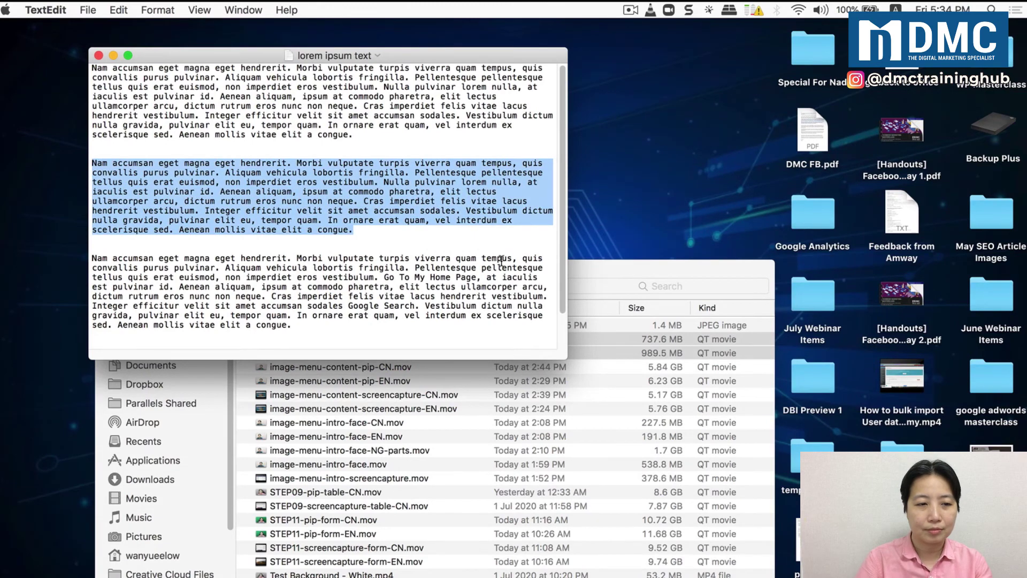
key("ctrl+Left")
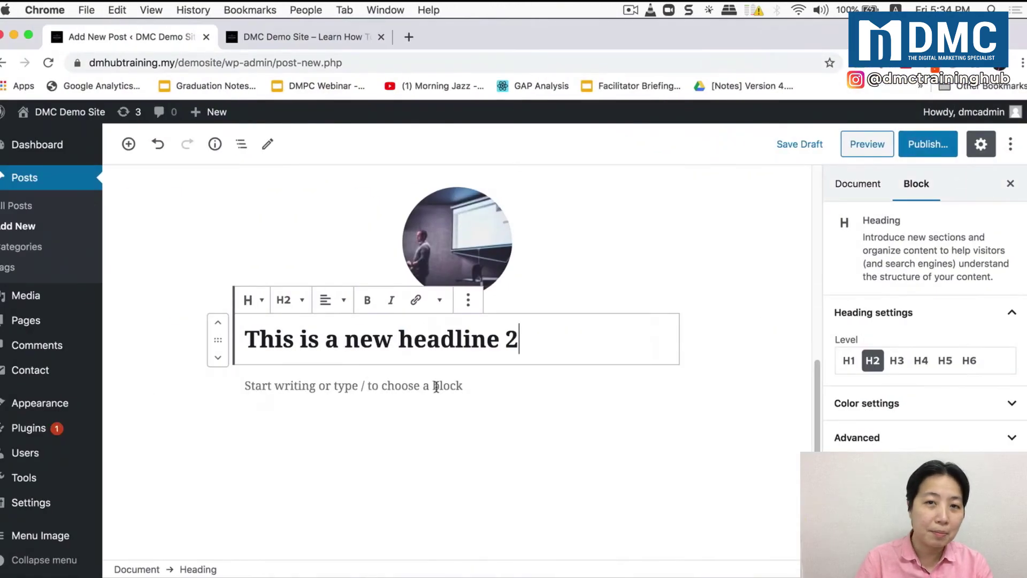
Step: Paste the lorem ipsum paragraph into the block below the heading
left_click(419, 389)
key("super+v")
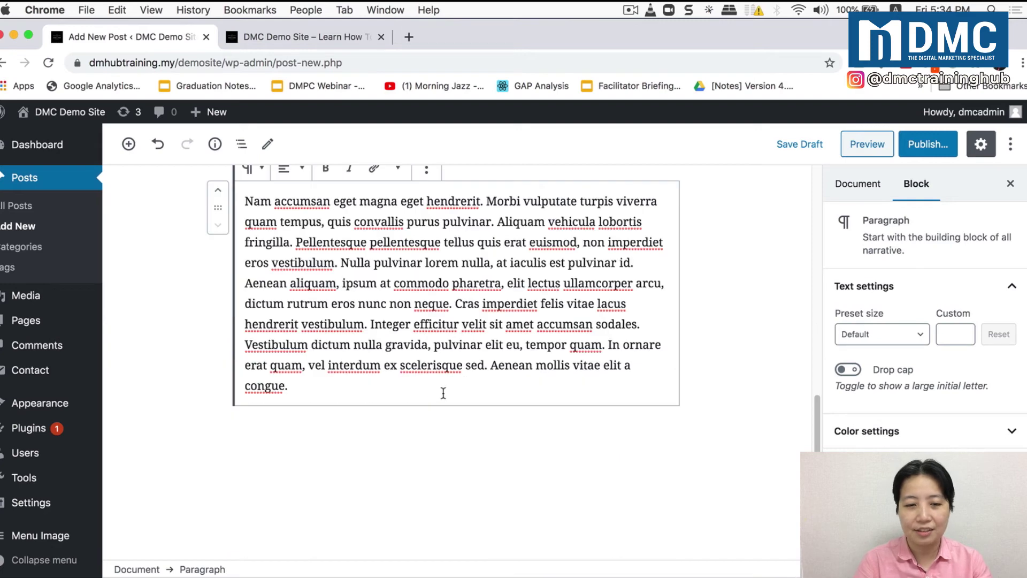
scroll(489, 341, "up", 3)
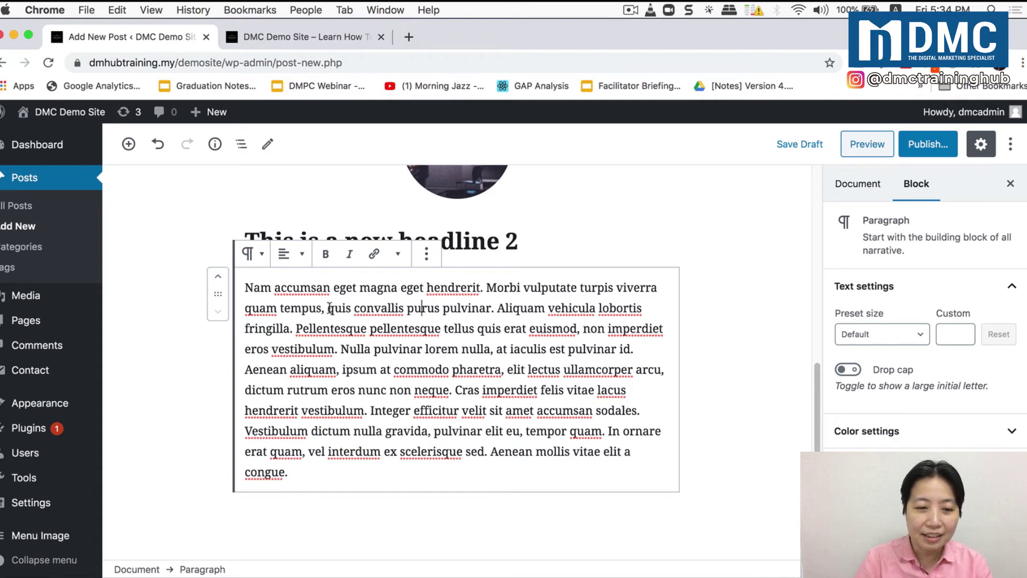
left_click_drag(329, 308, 491, 313)
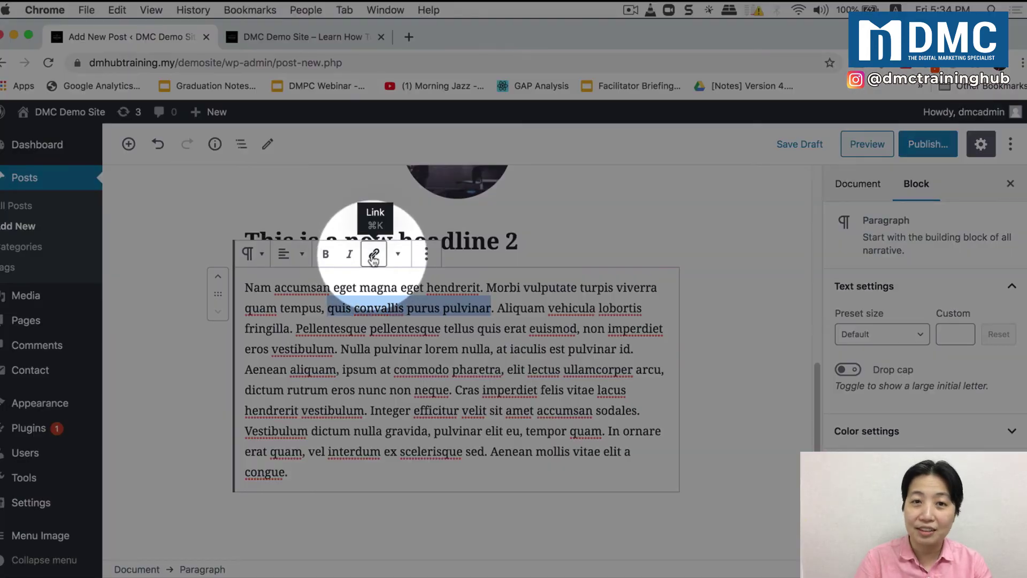
left_click(374, 255)
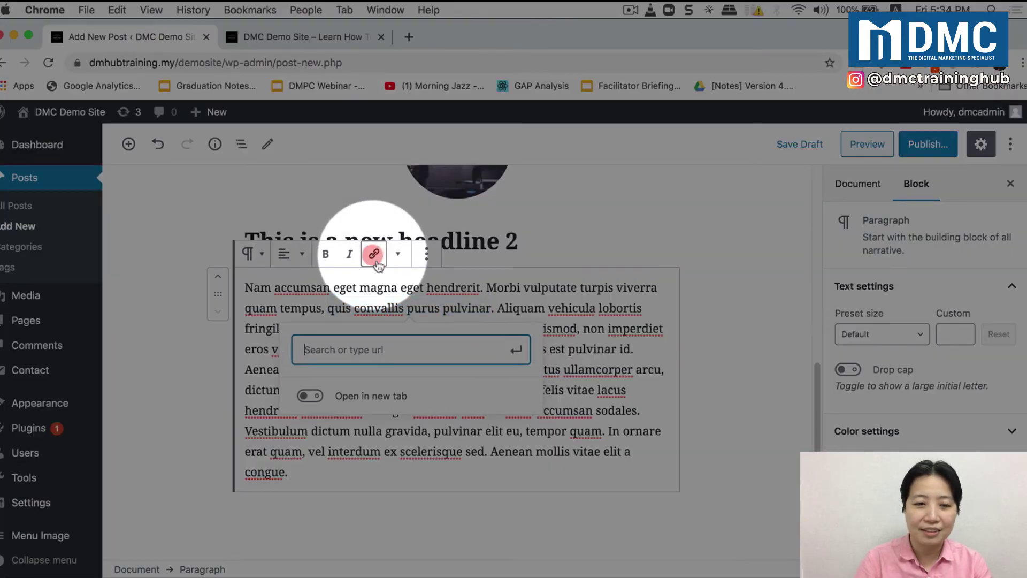
type("h")
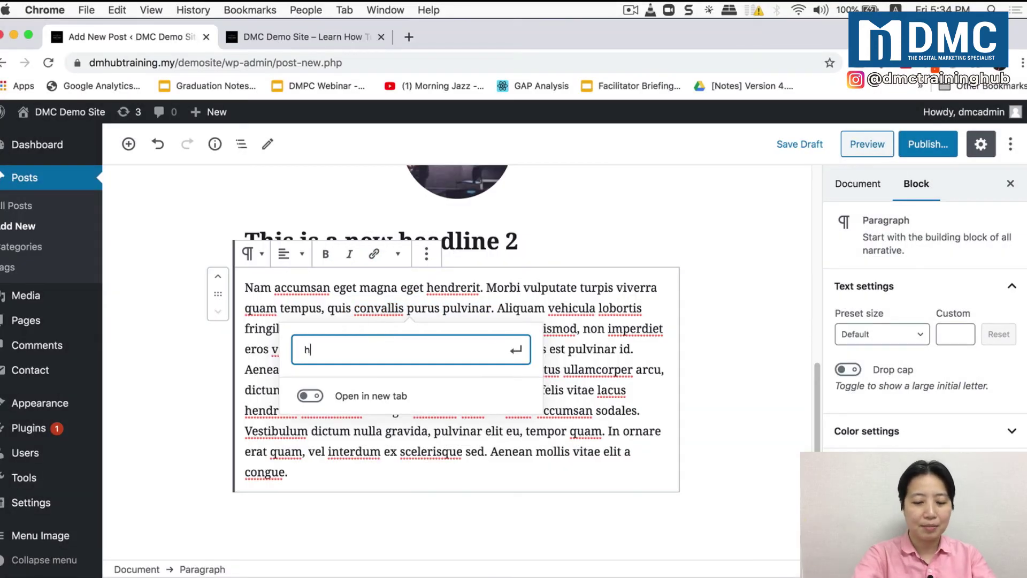
type("ttps://www")
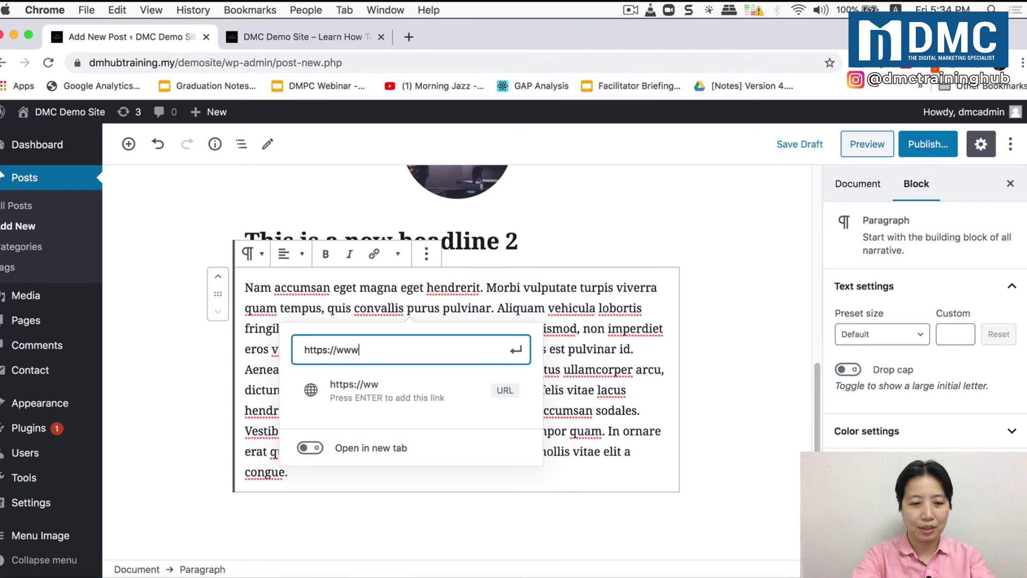
type(".facebook.co")
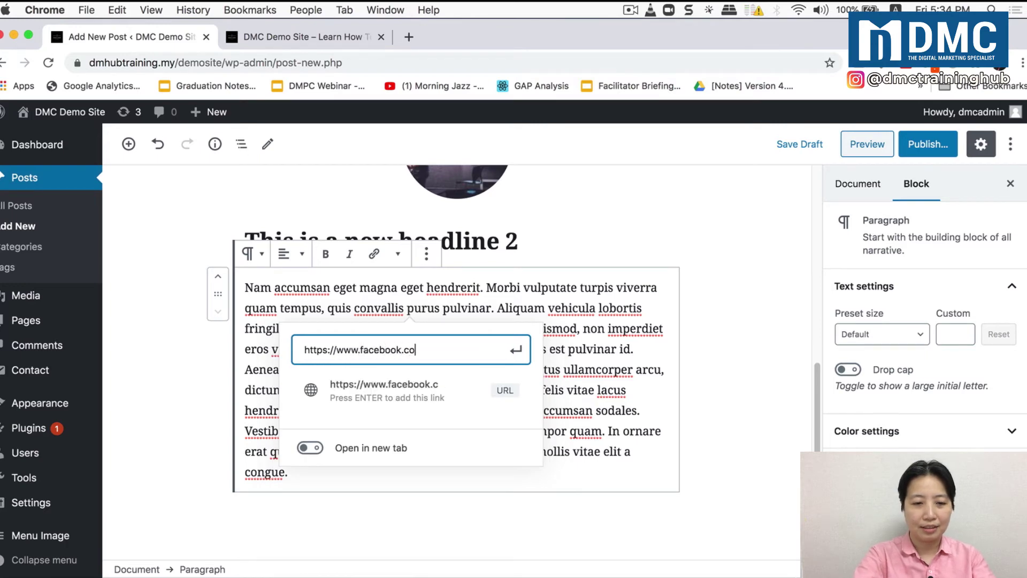
type("m/dmctraininghub")
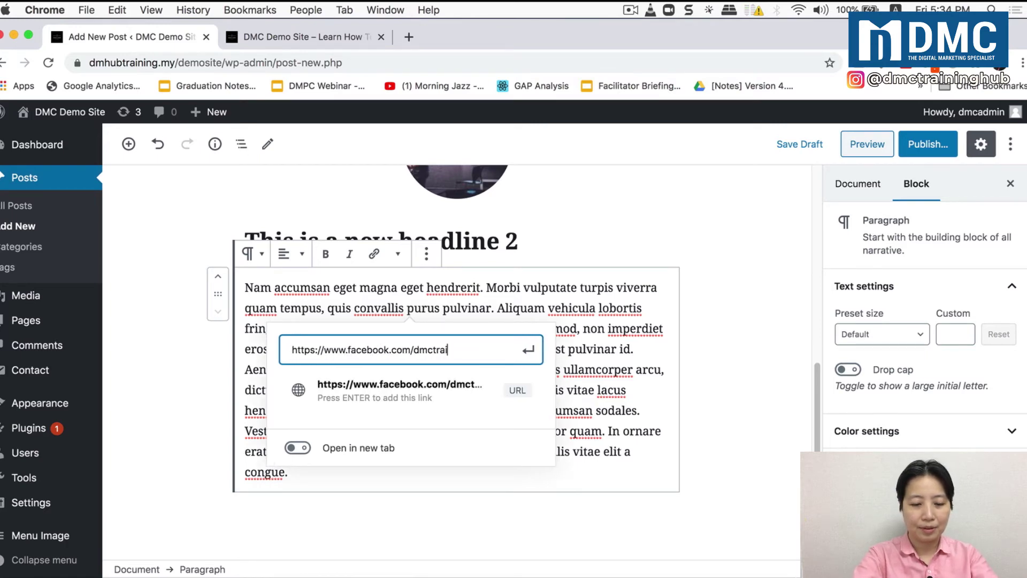
type(".com")
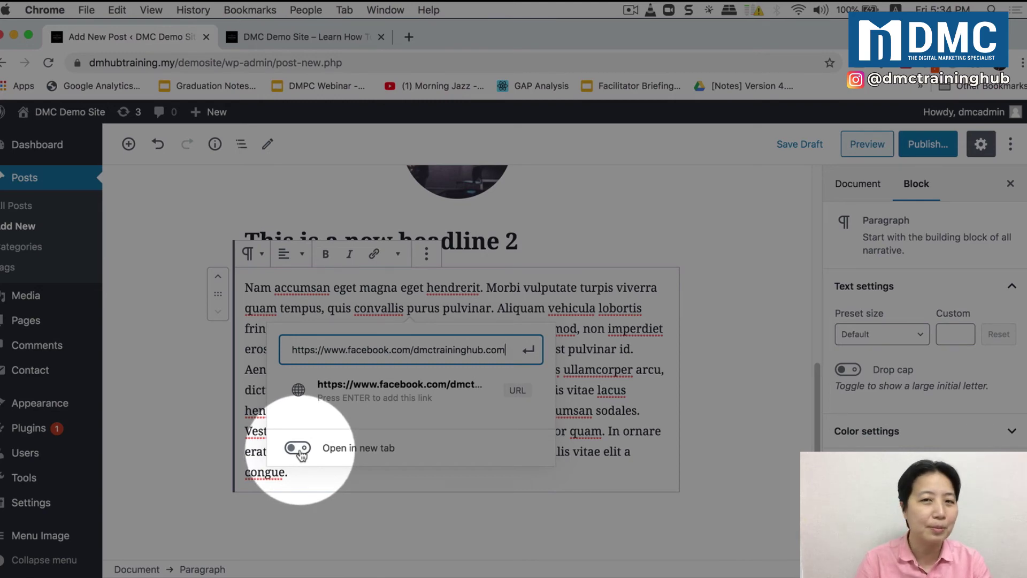
left_click(299, 449)
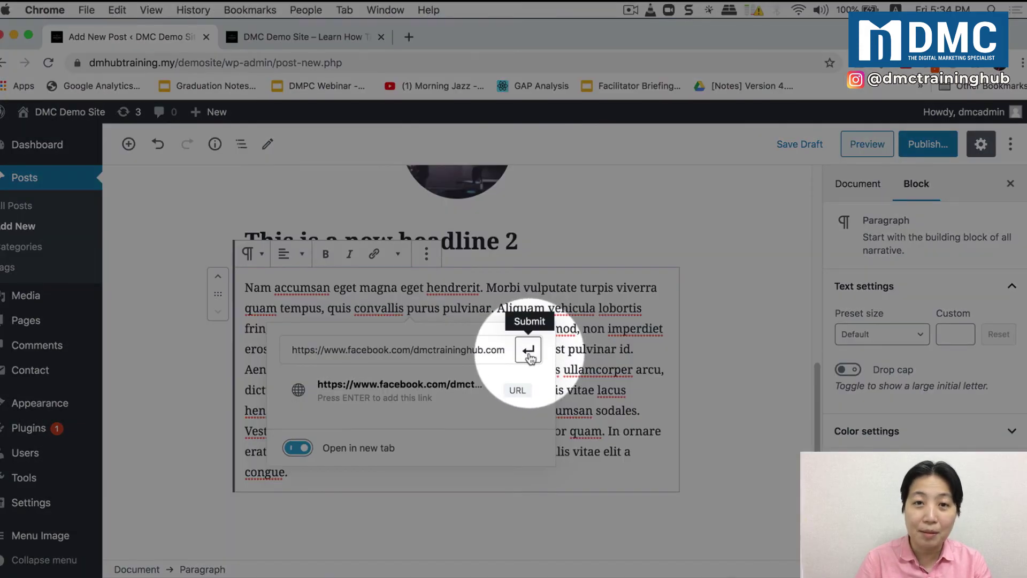
left_click(529, 354)
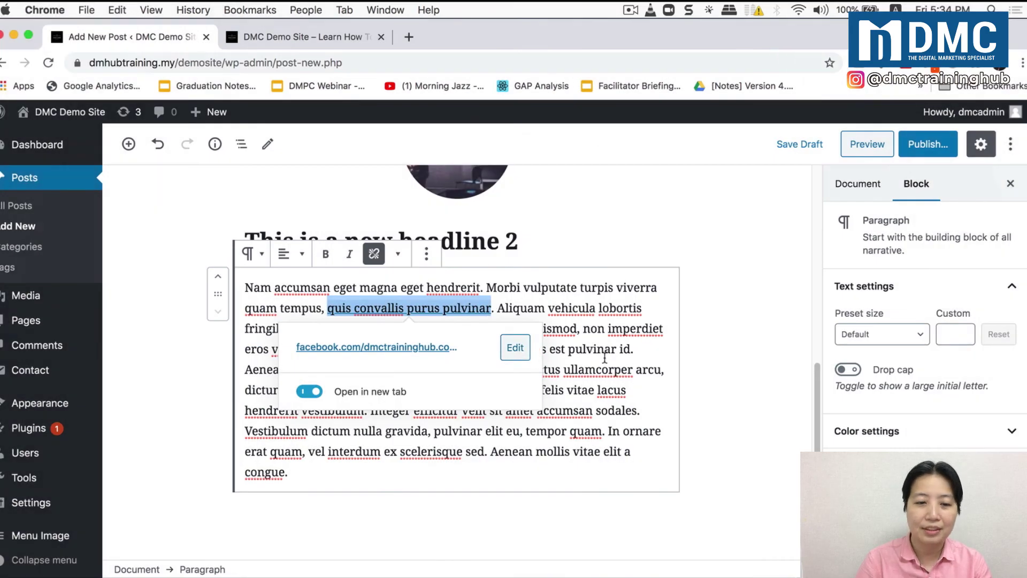
left_click(601, 361)
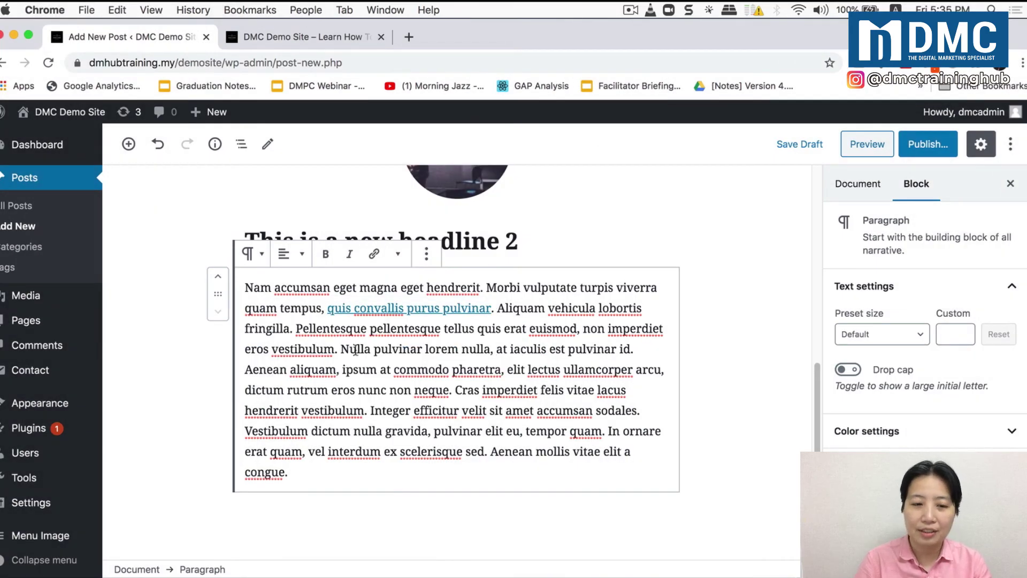
Step: Make 'Nulla pulvinar lorem nulla' bold and 'pulvinar elit eu, tempor quam' italic
left_click_drag(340, 349, 491, 351)
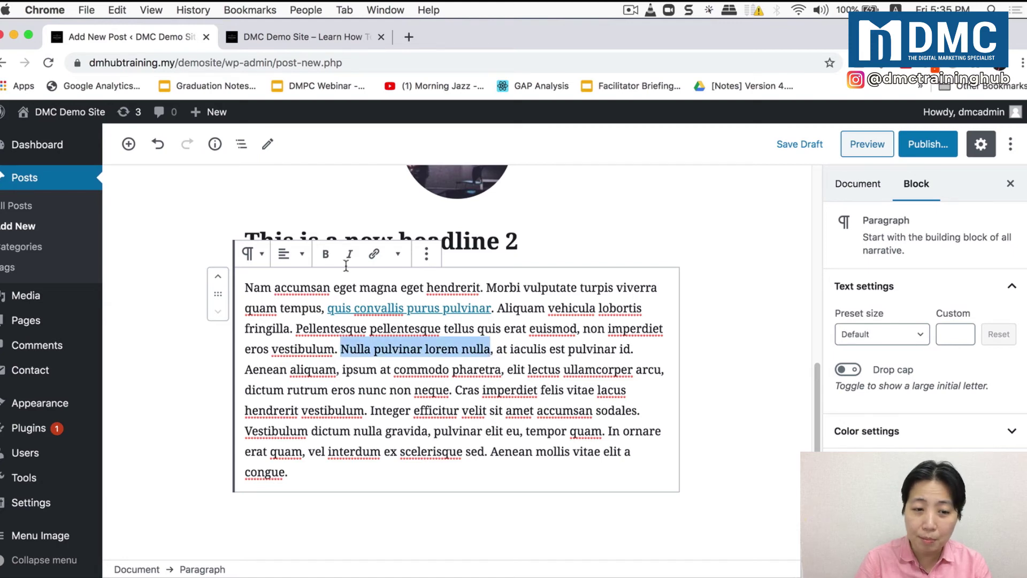
left_click(326, 255)
left_click(512, 431)
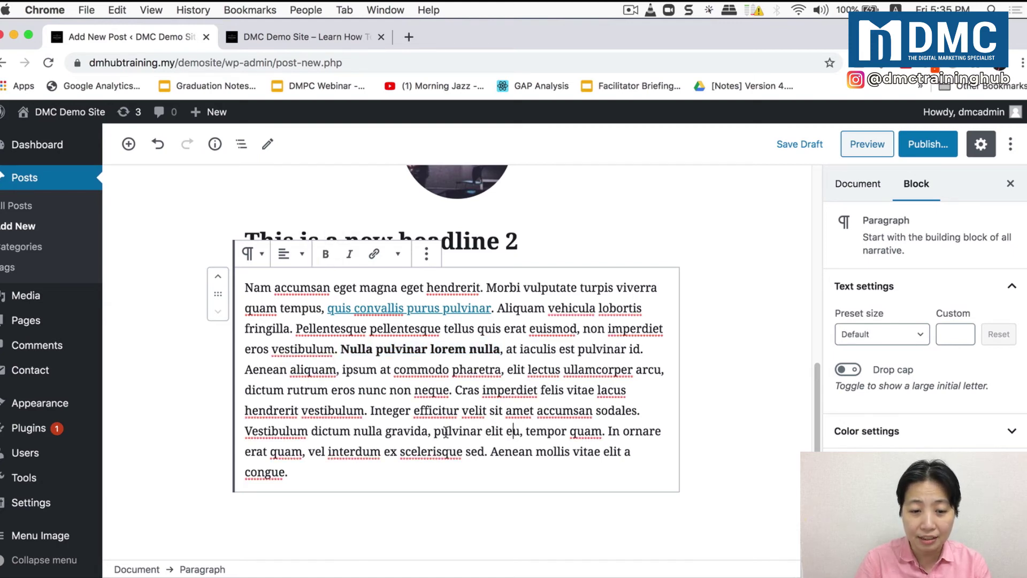
left_click_drag(434, 431, 598, 427)
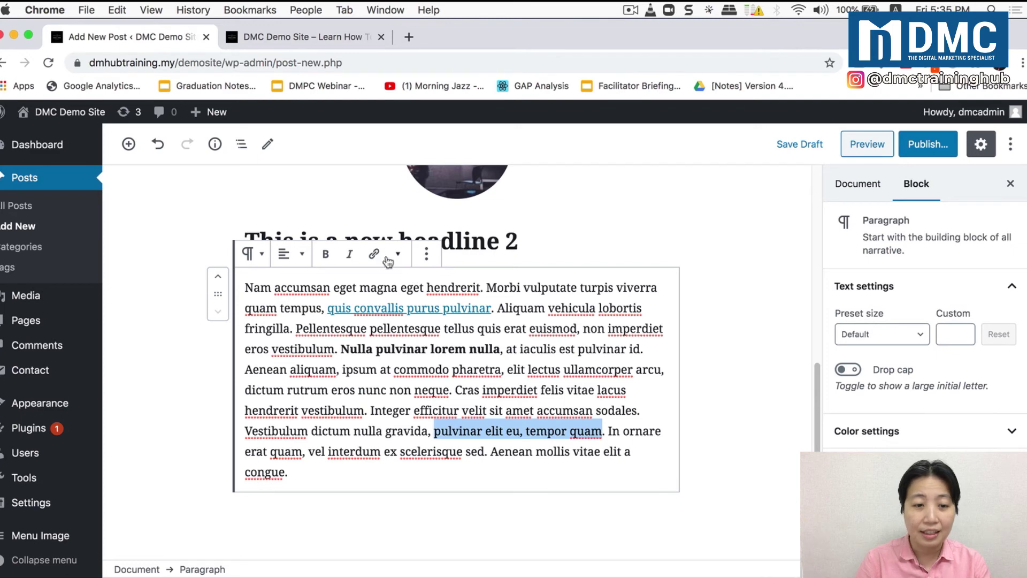
left_click(349, 254)
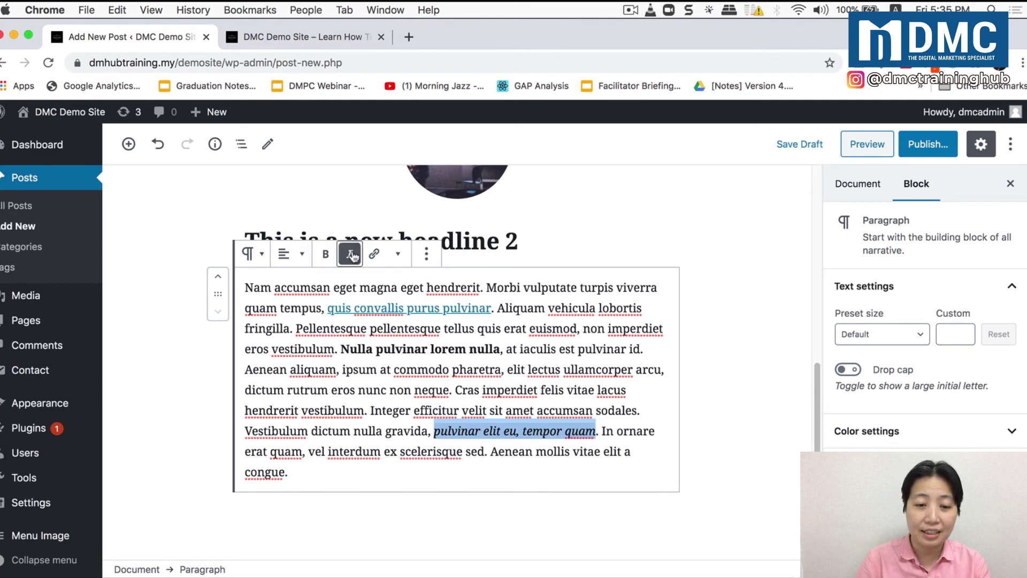
left_click(638, 394)
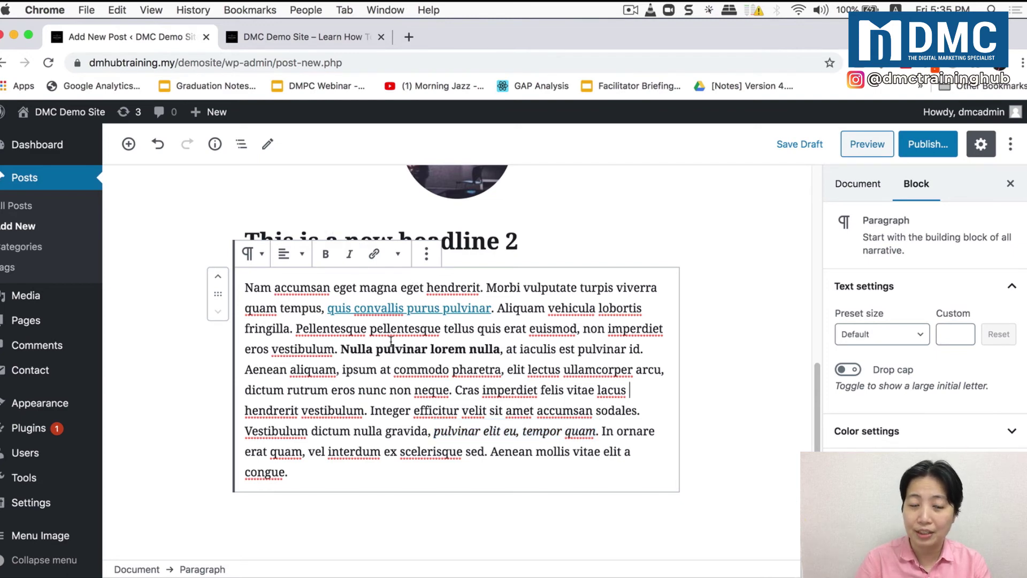
Step: Center-align the lorem ipsum paragraph's text
left_click(289, 254)
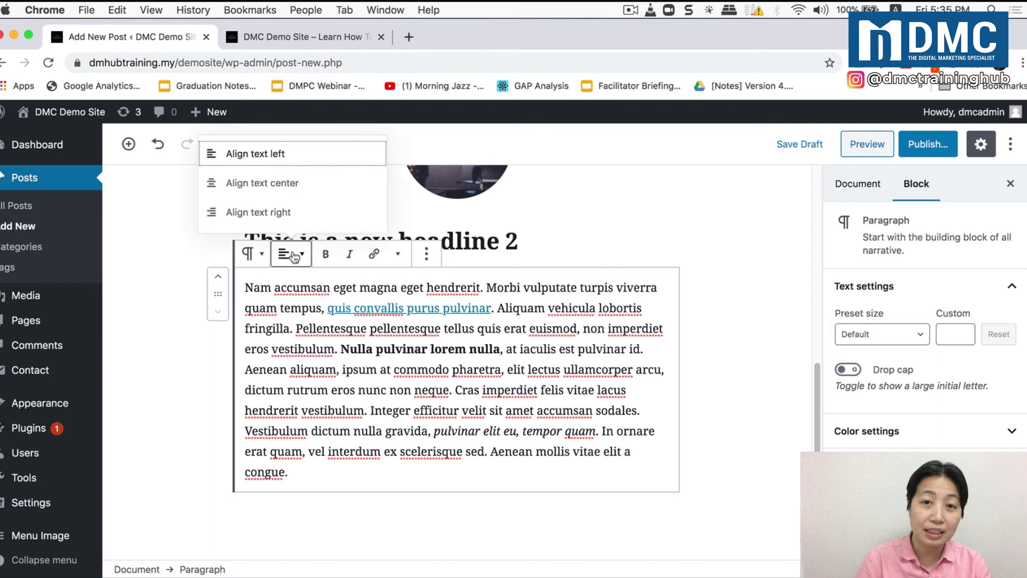
left_click(281, 213)
left_click(286, 255)
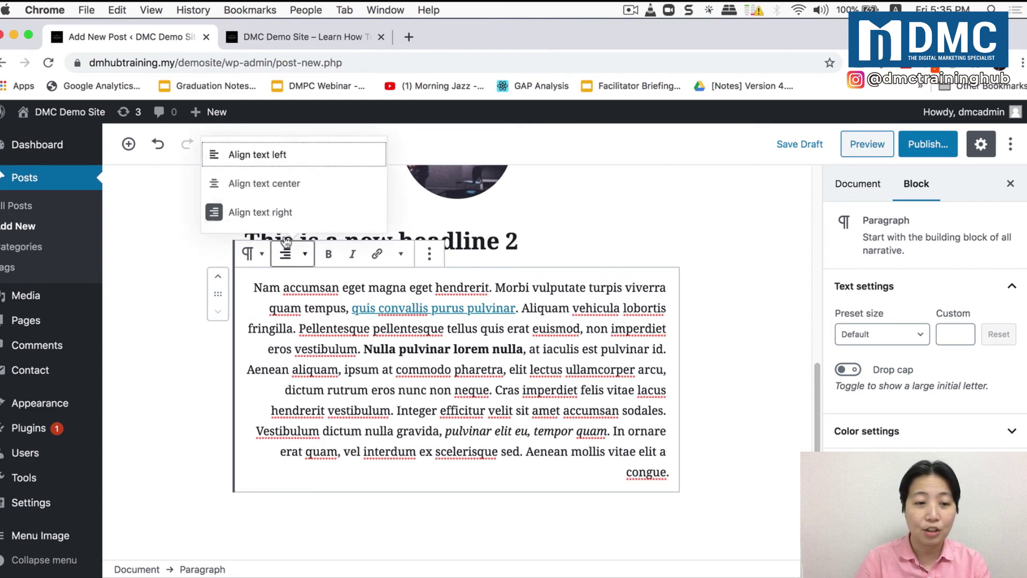
left_click(263, 183)
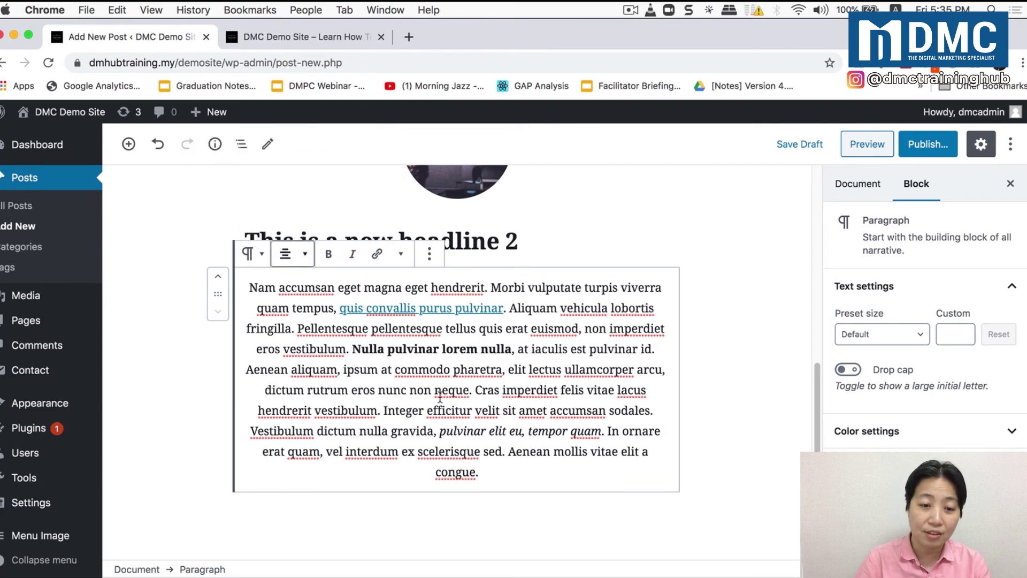
left_click(522, 465)
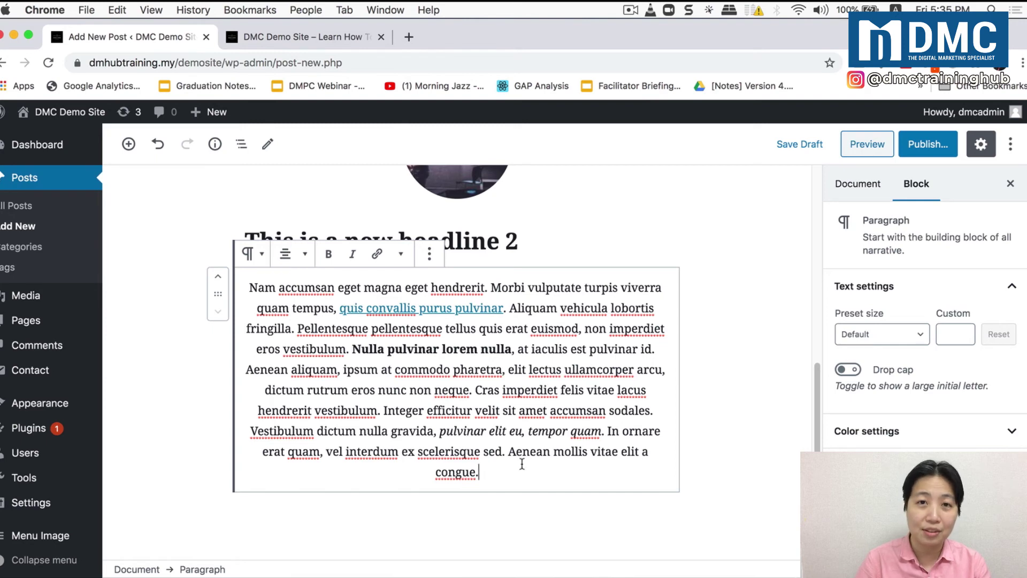